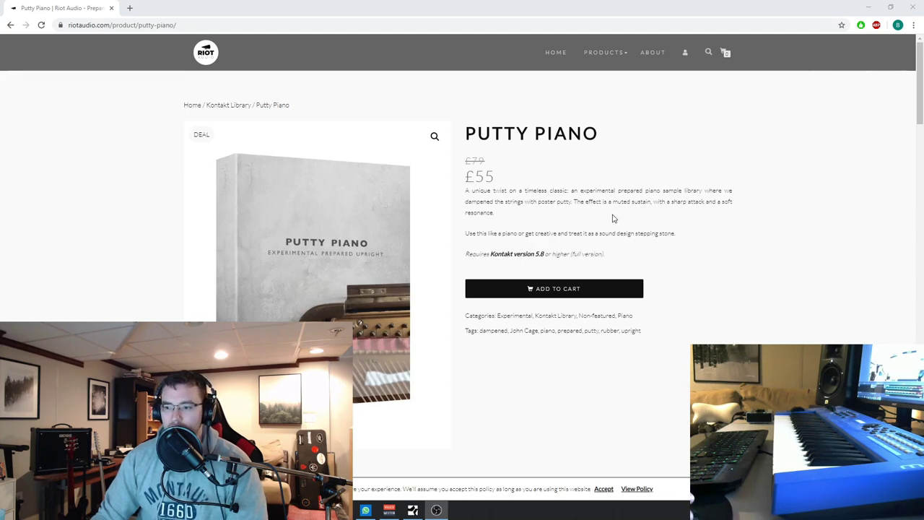
Switch to Studio One and open the Kontakt instrument of the Putty Piano track
click(413, 511)
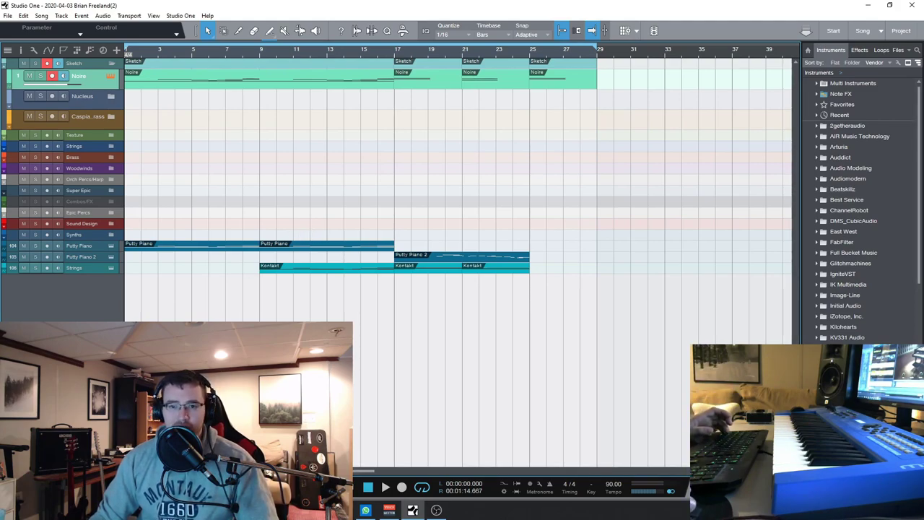
click(99, 247)
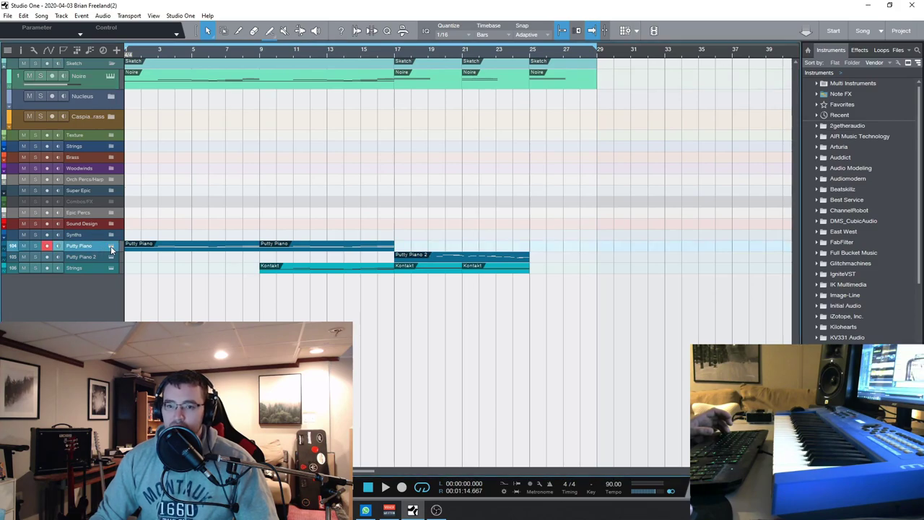
click(111, 246)
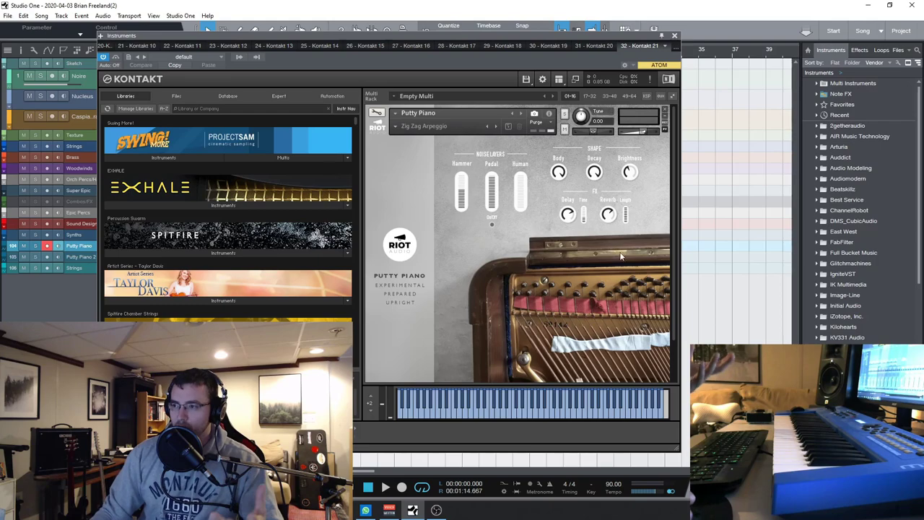
Look at the snapshot choices of the Putty Piano instrument in Kontakt, and close the instrument window
click(397, 128)
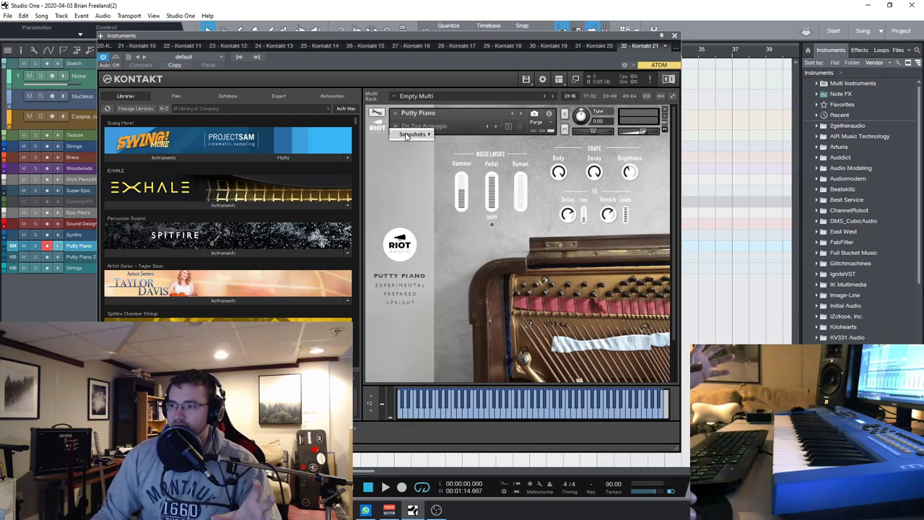
click(404, 189)
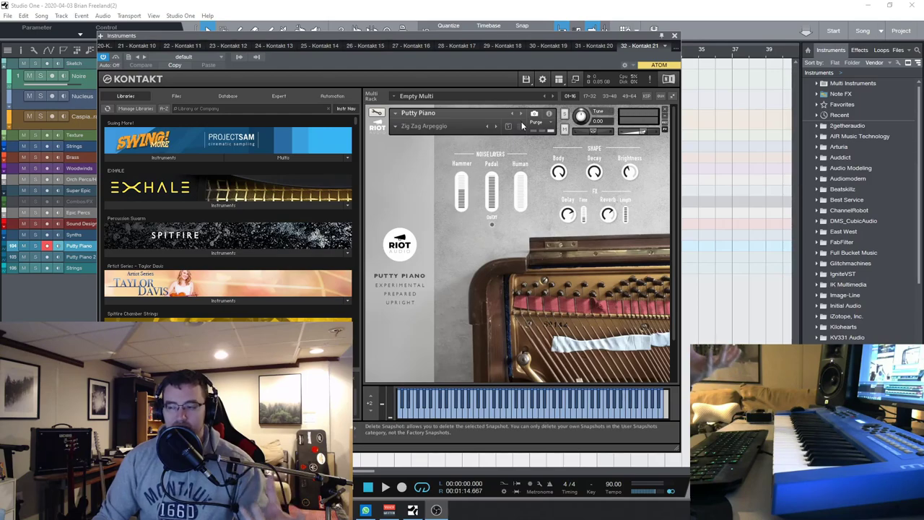
click(675, 35)
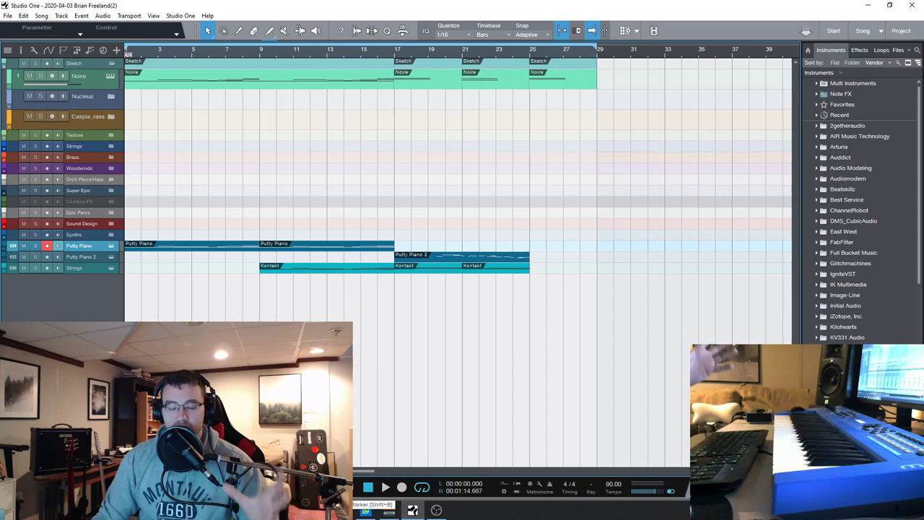
Play the song, examine the Putty Piano 2 notes of bars 17 to 25 in the note editor, and stop playback
click(385, 487)
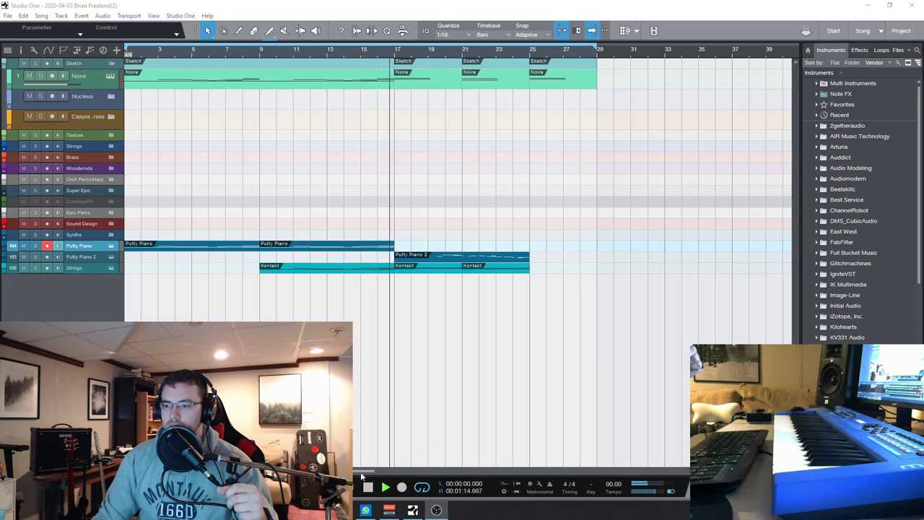
double_click(443, 255)
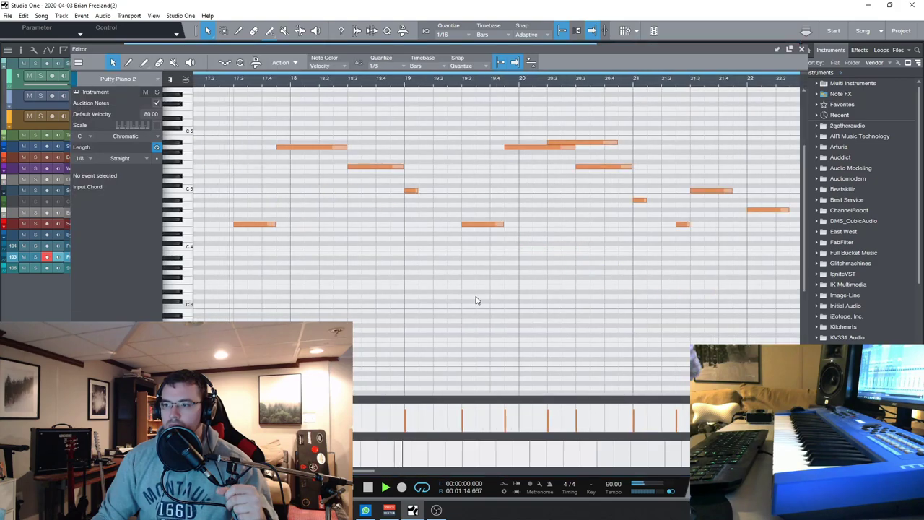
key(w)
key(w)
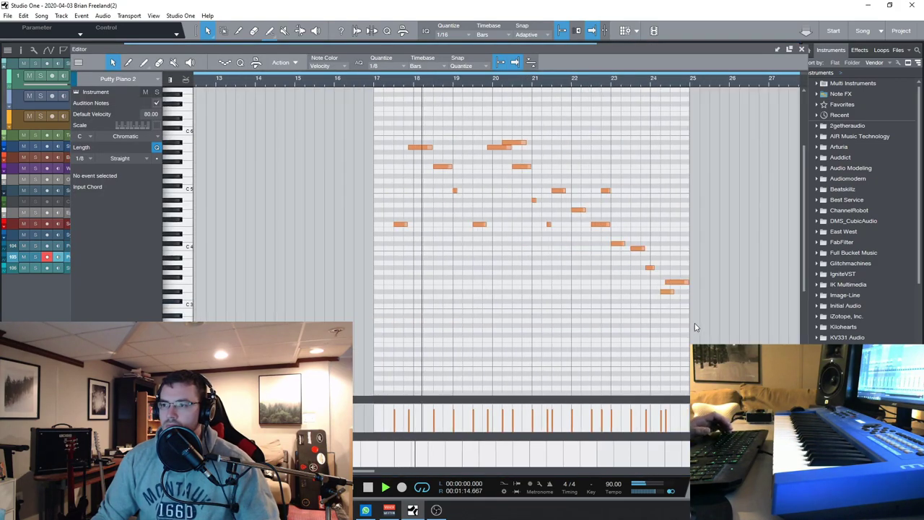
scroll(481, 325, right, 3)
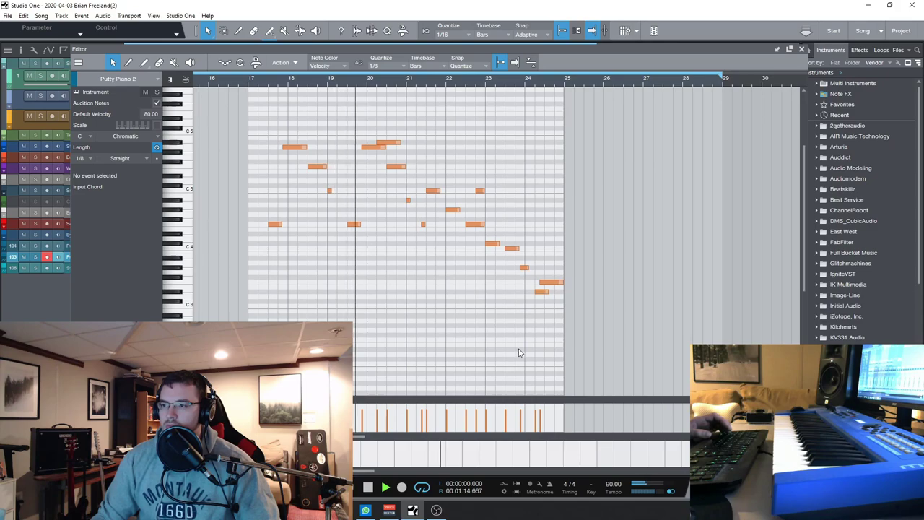
key(e)
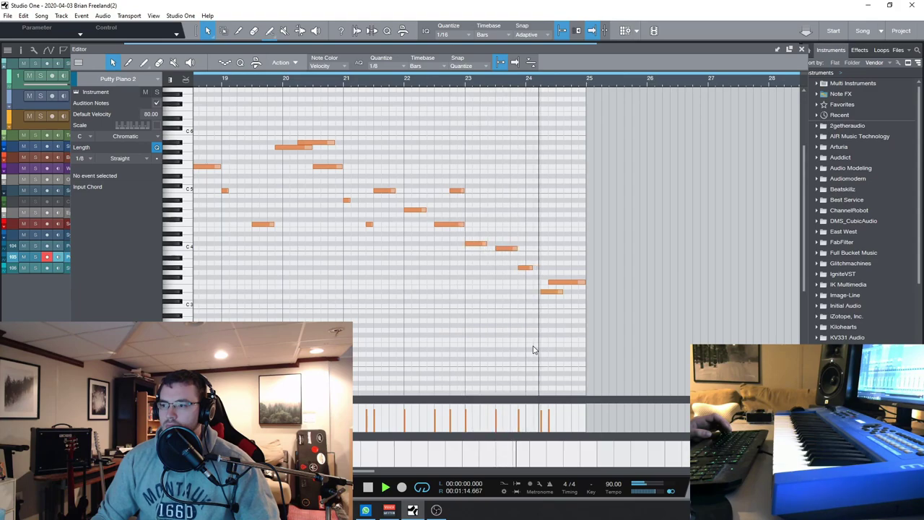
click(802, 50)
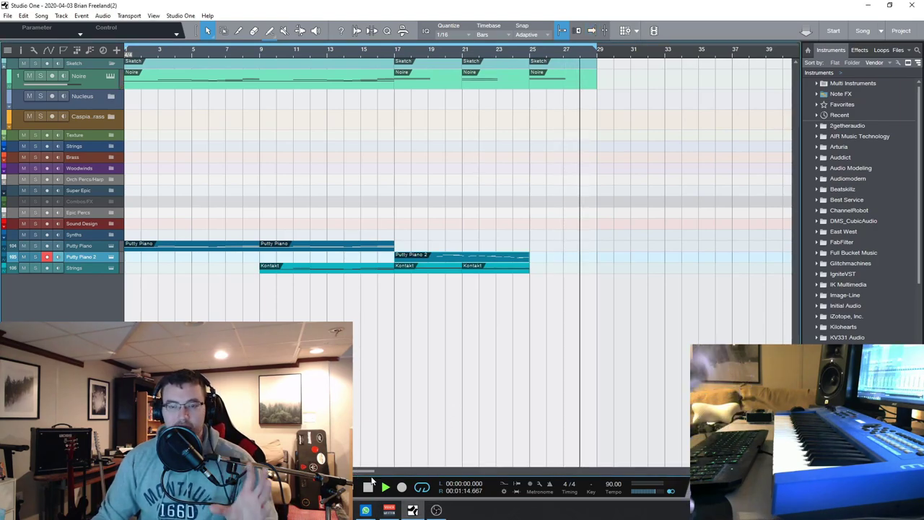
click(368, 487)
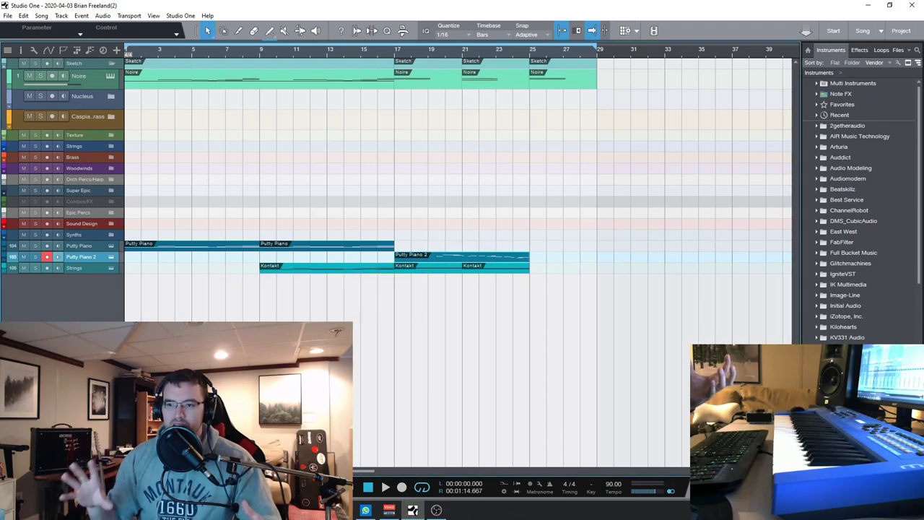
Open the Putty Piano part in the note editor and solo the Putty Piano and Putty Piano 2 tracks
click(97, 247)
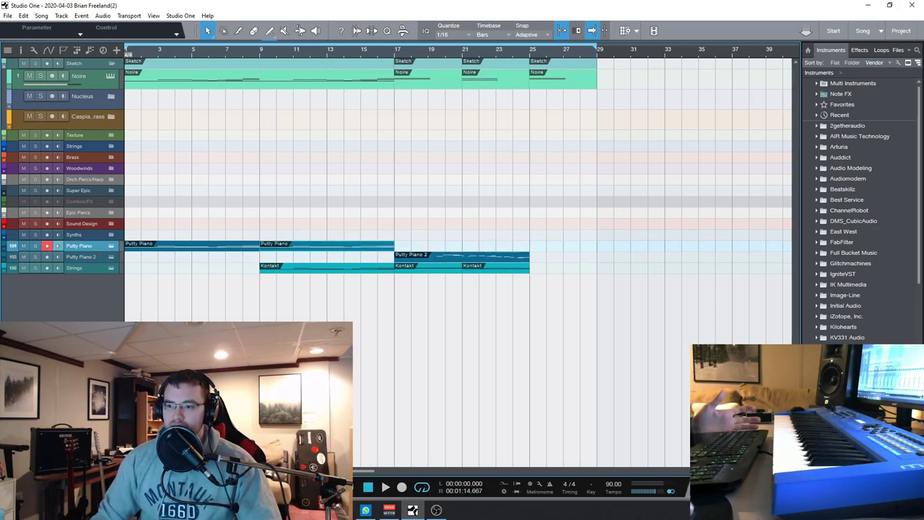
key(F2)
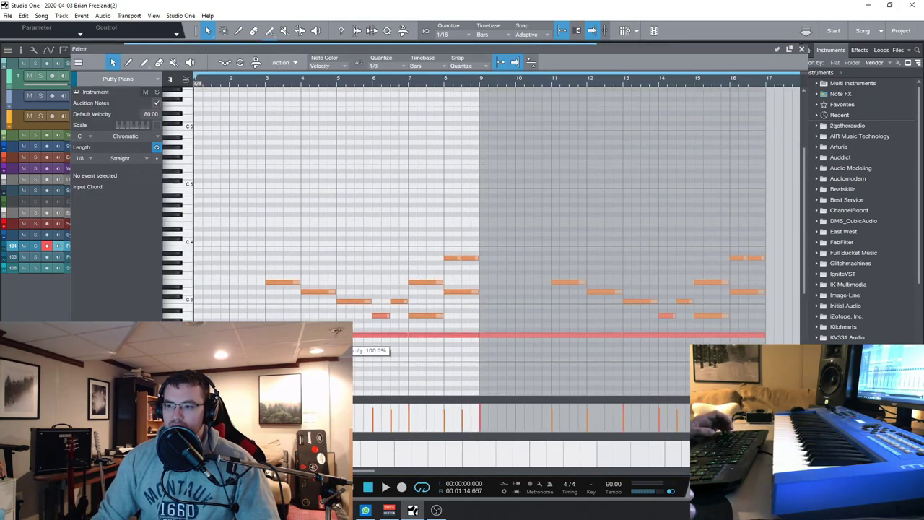
drag(408, 48, 438, 42)
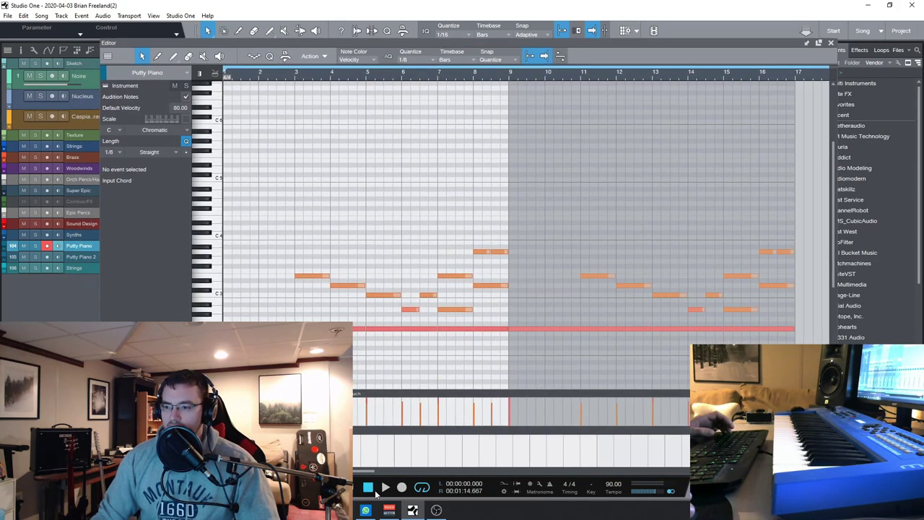
key(s)
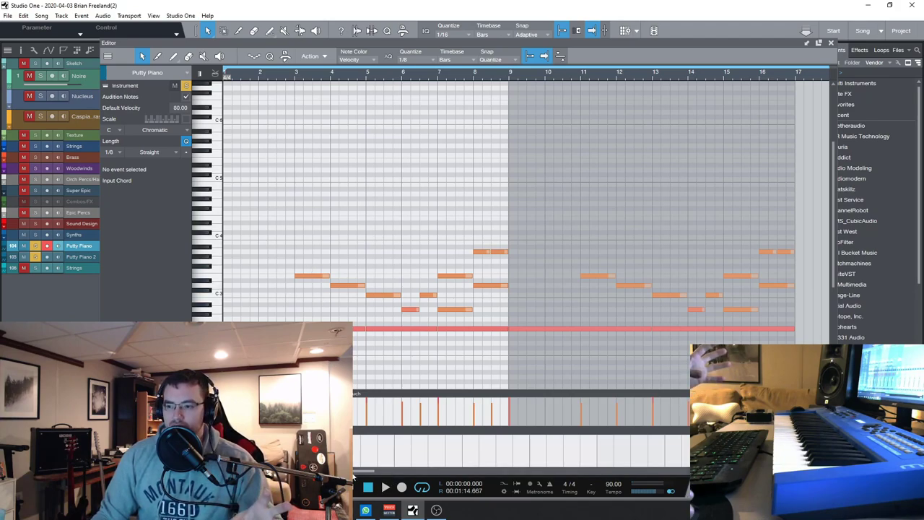
Listen to the soloed Putty Piano part, closing the note editor during playback, and stop playback
click(385, 488)
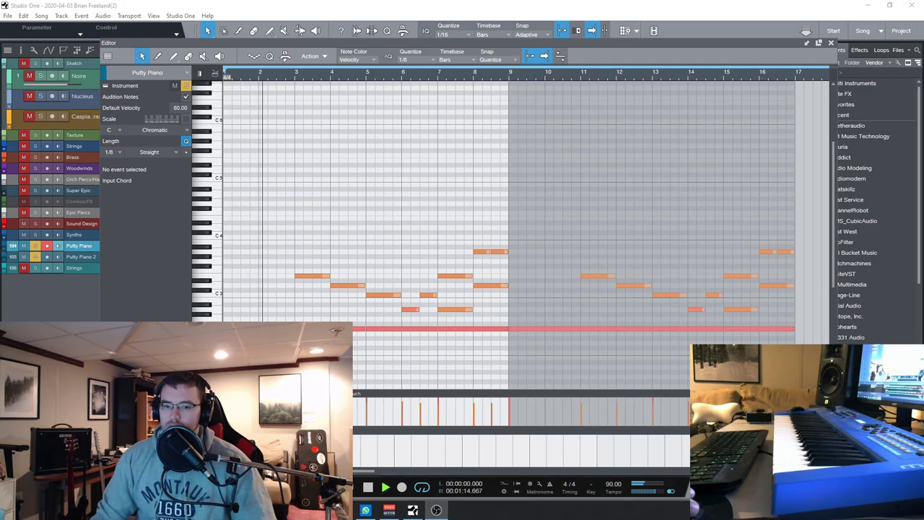
drag(415, 47, 411, 41)
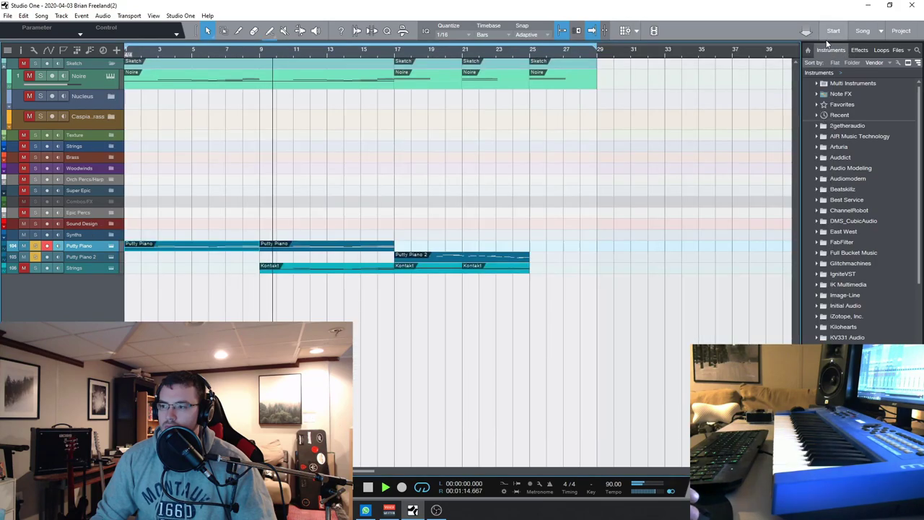
click(827, 41)
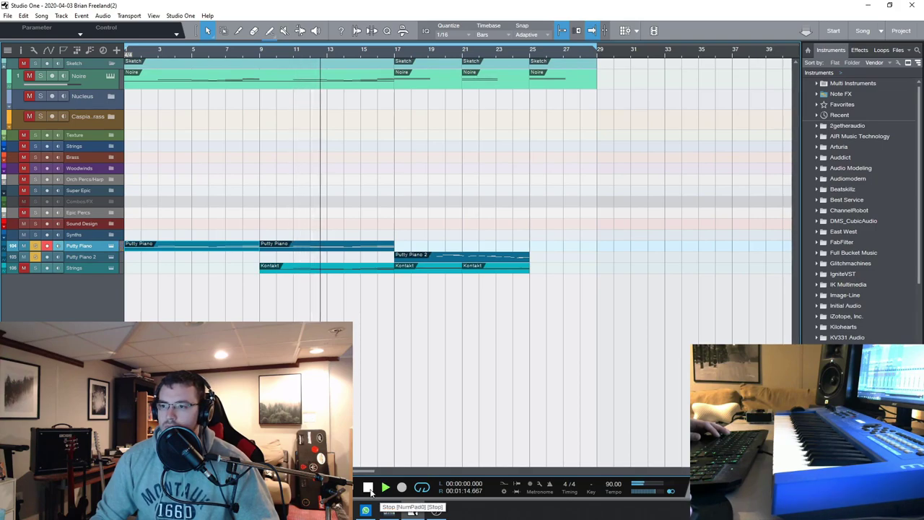
click(368, 489)
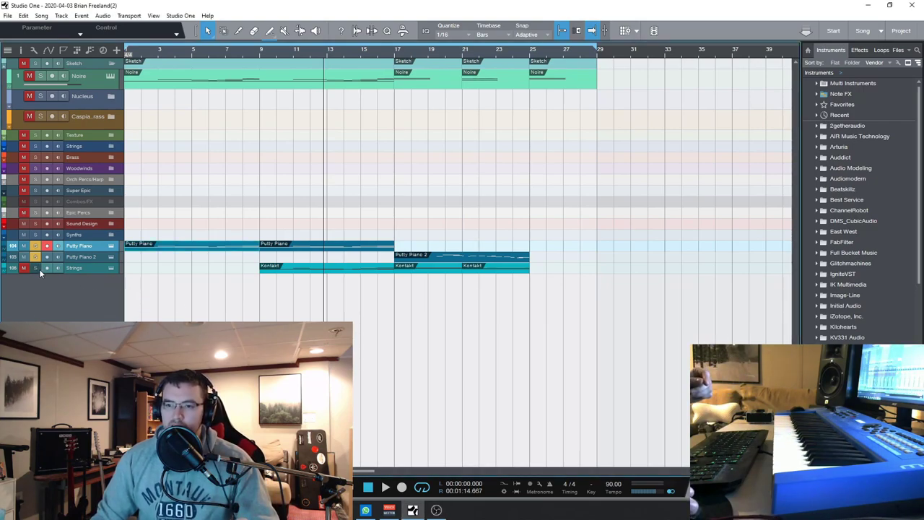
Add the Strings track to the solo, open its first part in the note editor, and start playback from bar 9
double_click(323, 270)
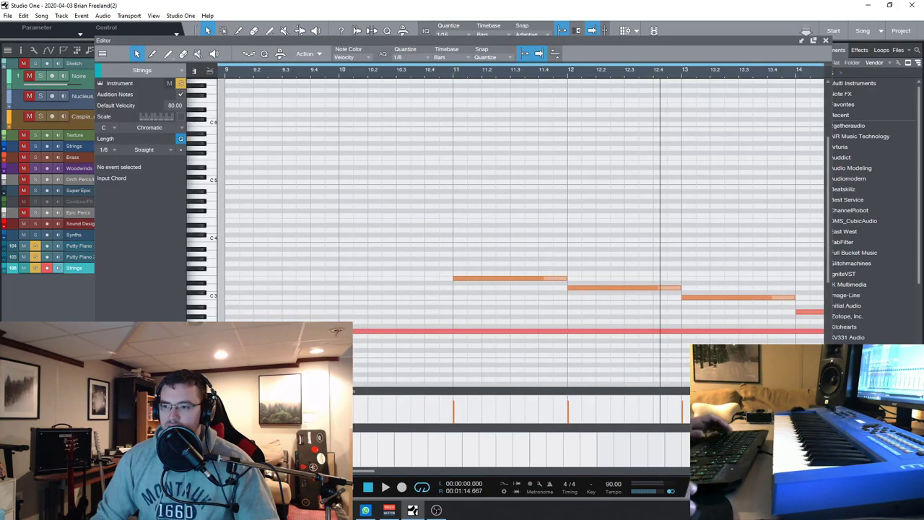
key(w)
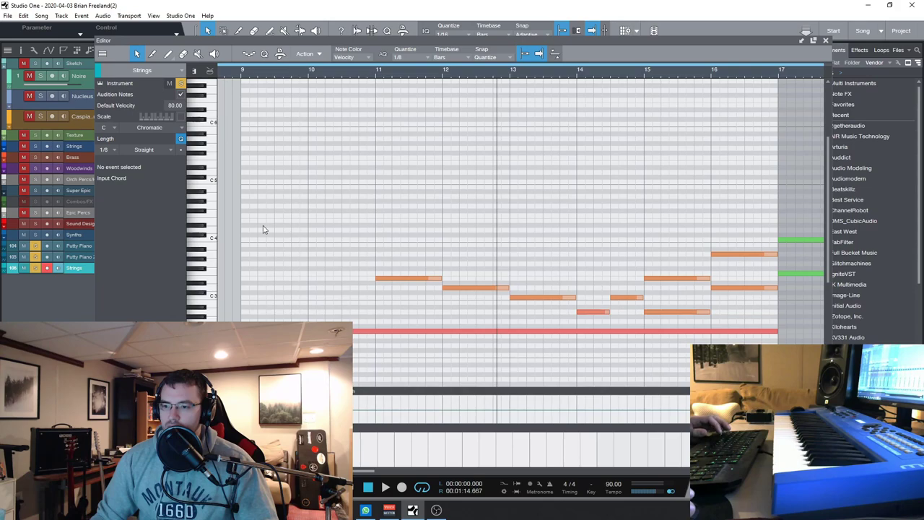
key(space)
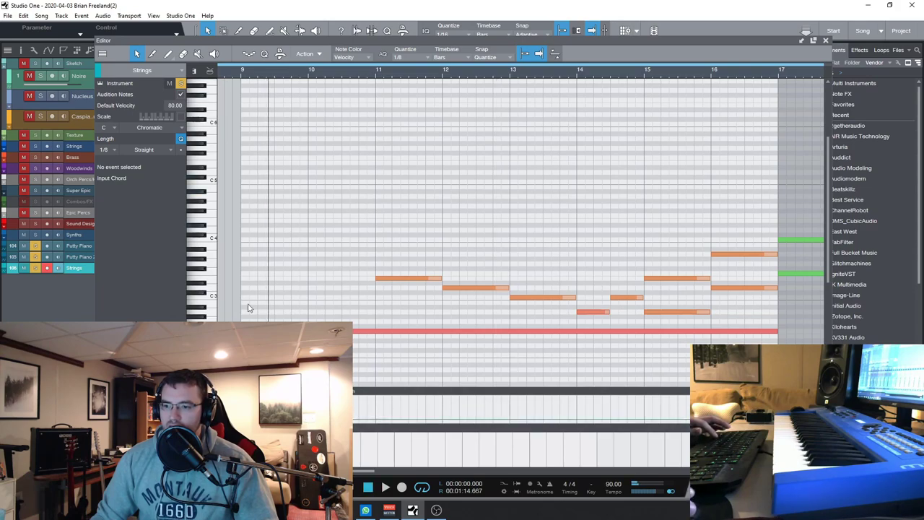
key(space)
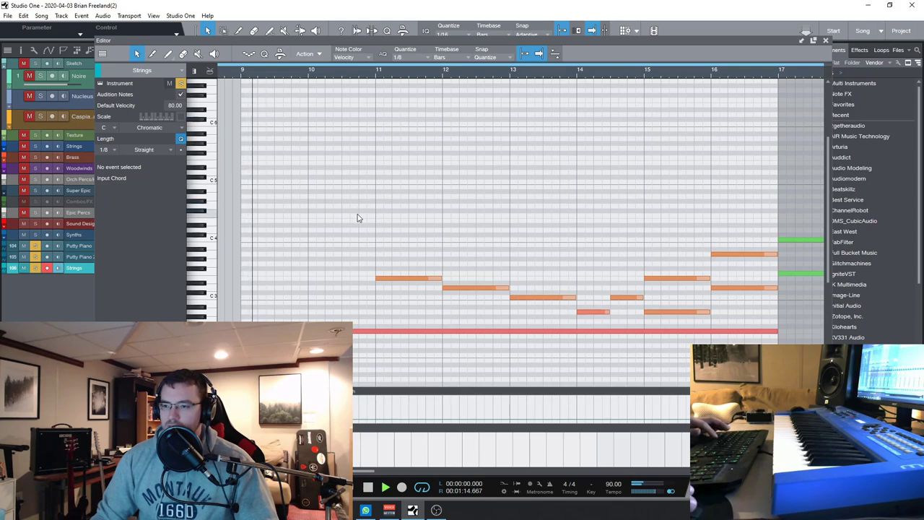
Follow the first Strings part's notes during playback, close the note editor, and stop playback at bar 17
click(824, 41)
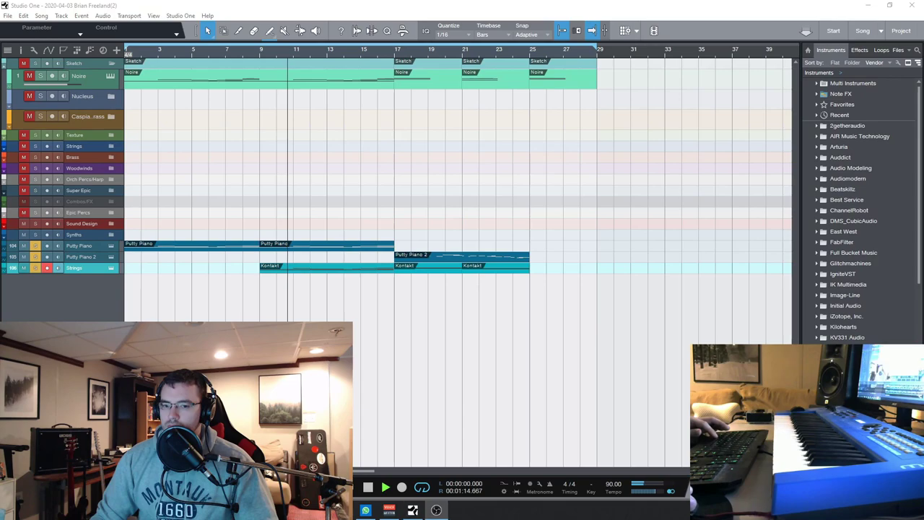
double_click(324, 268)
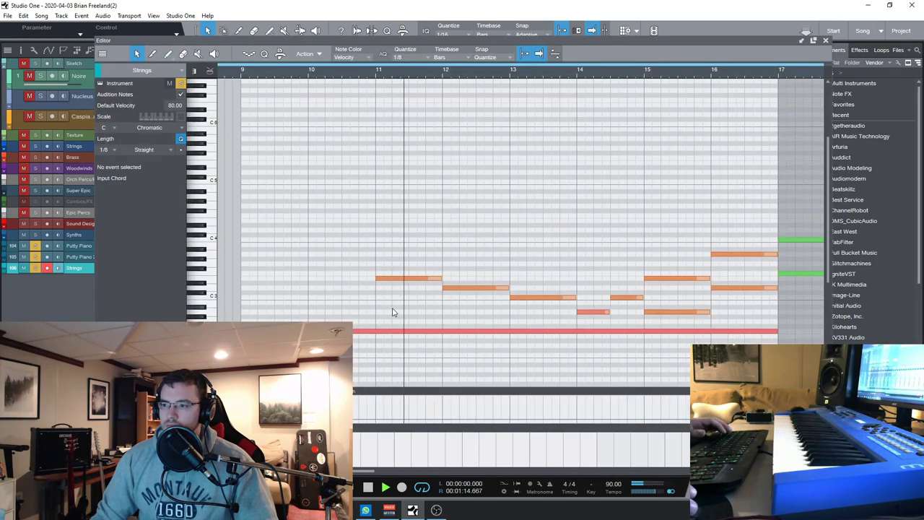
click(827, 41)
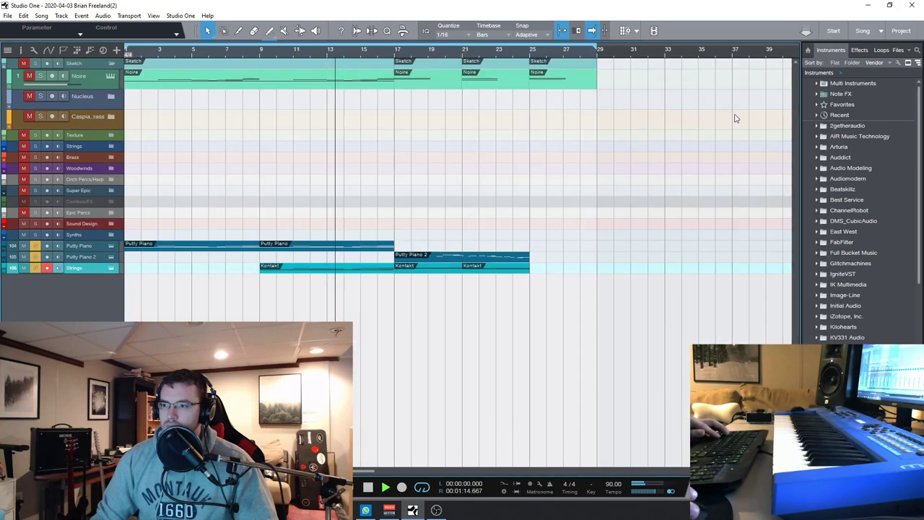
click(368, 489)
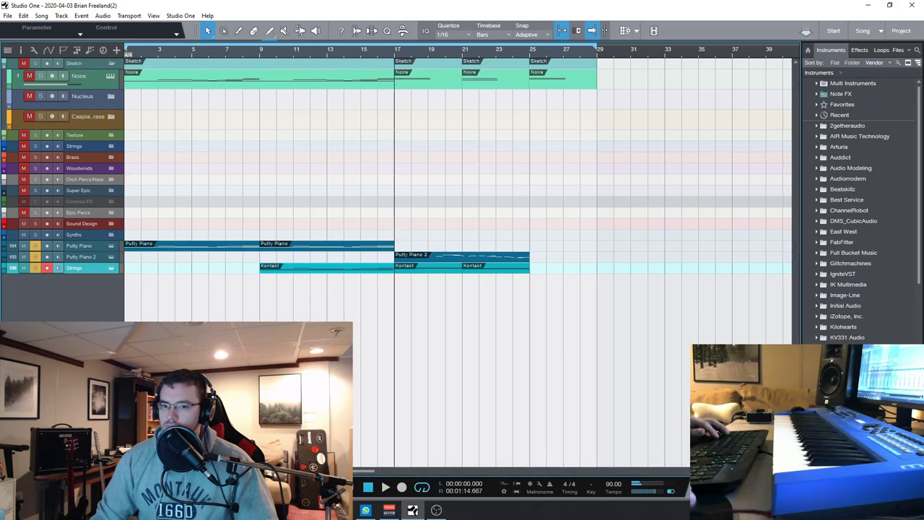
Compare the notes of the second Putty Piano part with those of the first Strings part in bars 9 to 17
double_click(311, 243)
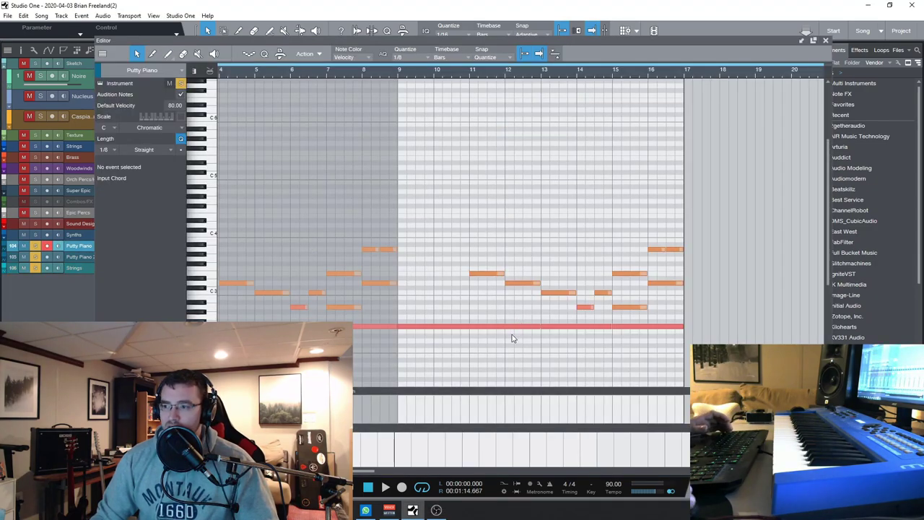
click(826, 41)
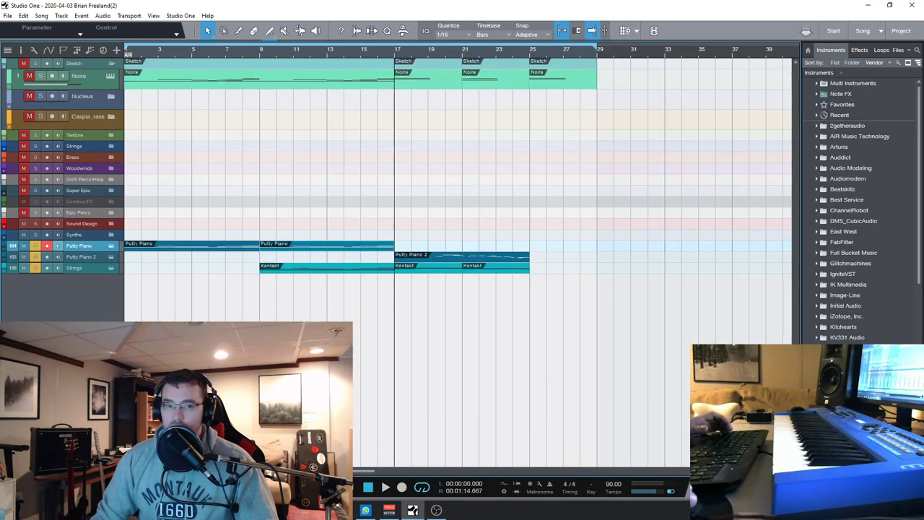
double_click(323, 267)
scroll(414, 309, down, 3)
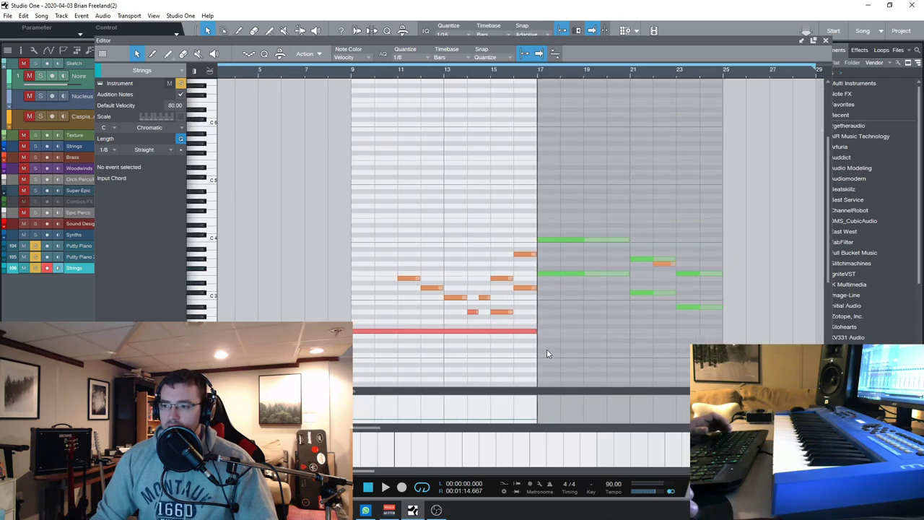
scroll(510, 344, up, 3)
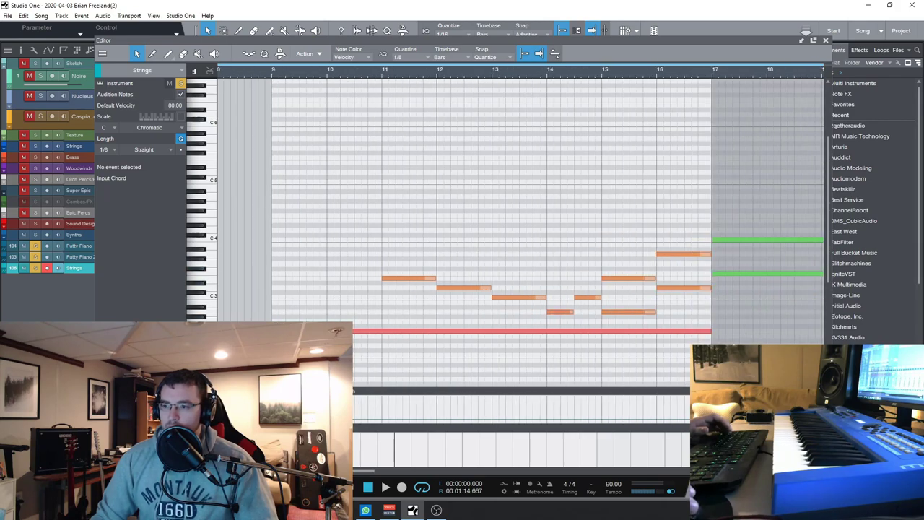
Recheck the low sustained note in the second Putty Piano part, and select the matching F2 note in the first Strings part
click(826, 40)
double_click(329, 245)
drag(527, 344, 633, 329)
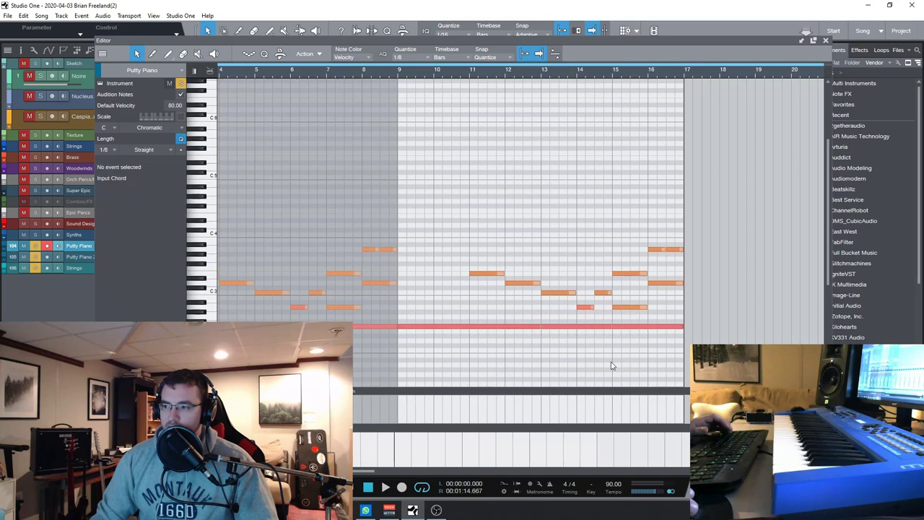
click(825, 41)
double_click(327, 269)
drag(347, 326, 677, 346)
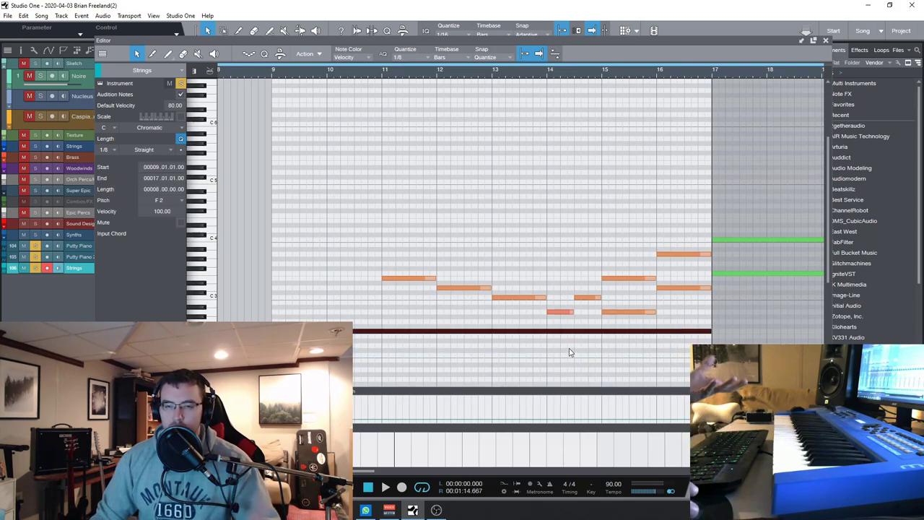
Add the Noire track to the solo, place the playhead at bar 9, and inspect the first Noire part in the note editor
click(450, 358)
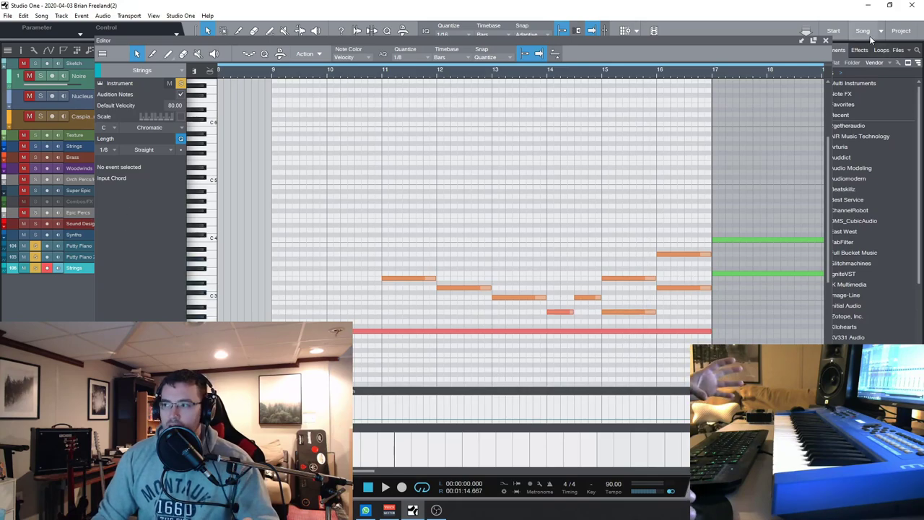
click(827, 40)
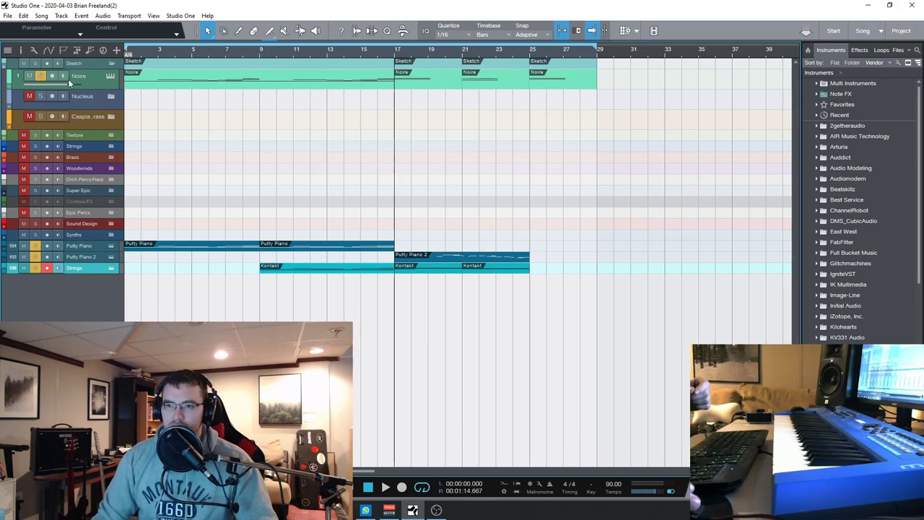
click(262, 59)
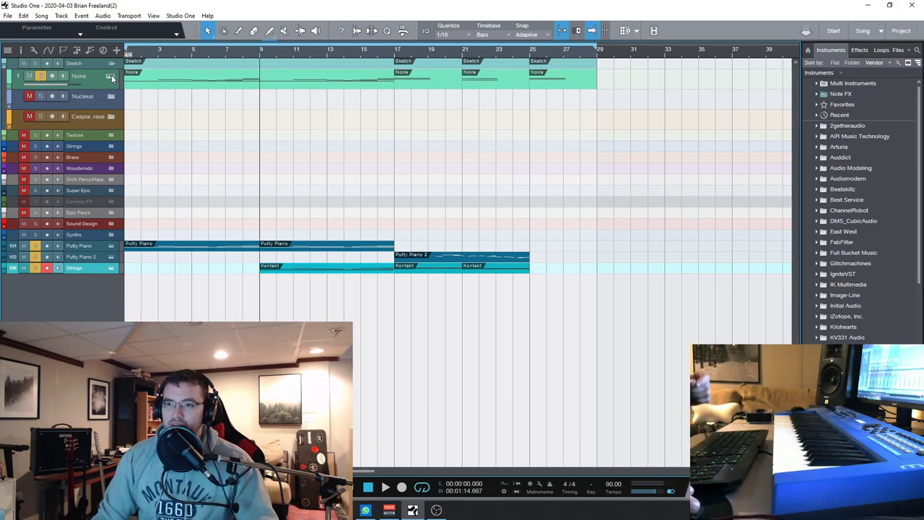
double_click(323, 84)
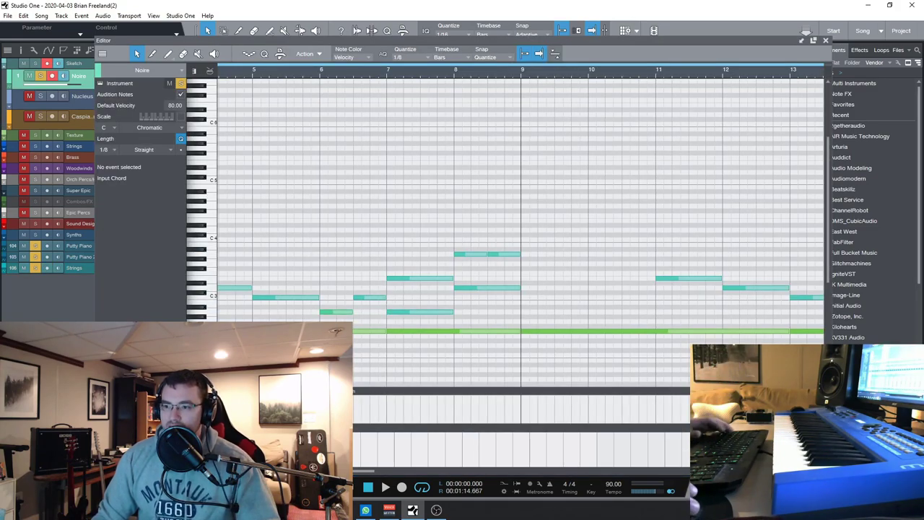
click(826, 40)
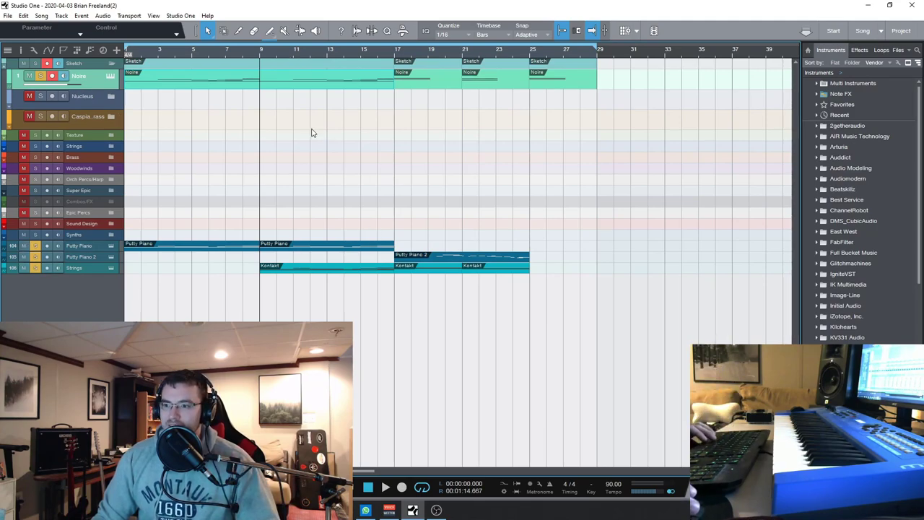
Audition the soloed Noire, Putty Piano and Strings tracks together from bar 9 to past bar 25, following the parts in the arrangement
key(space)
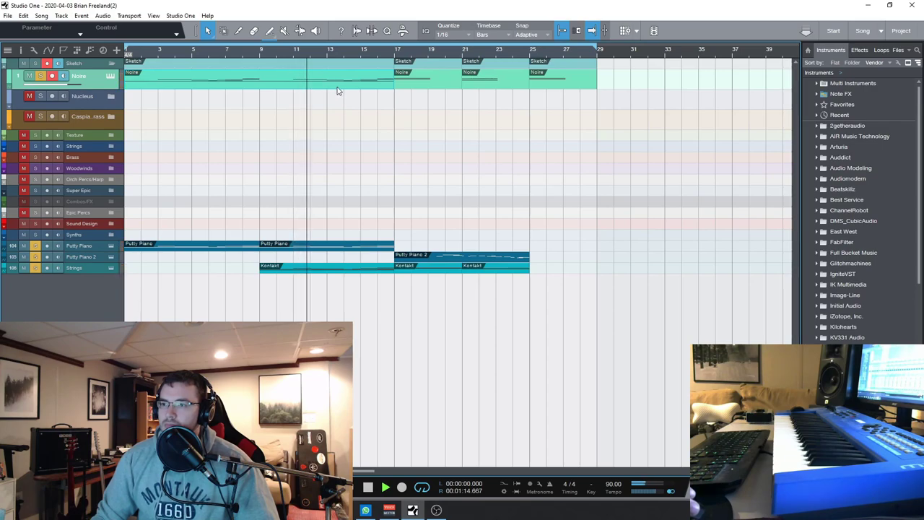
scroll(337, 91, right, 3)
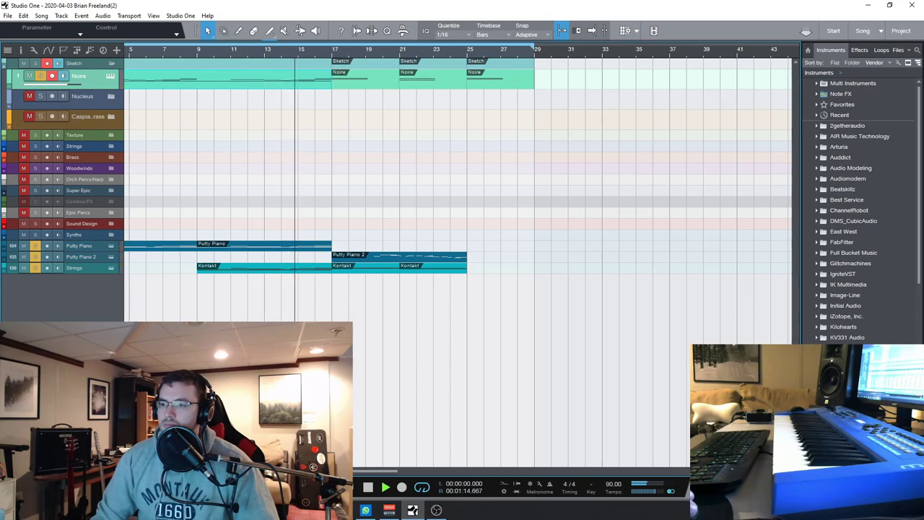
scroll(461, 181, right, 3)
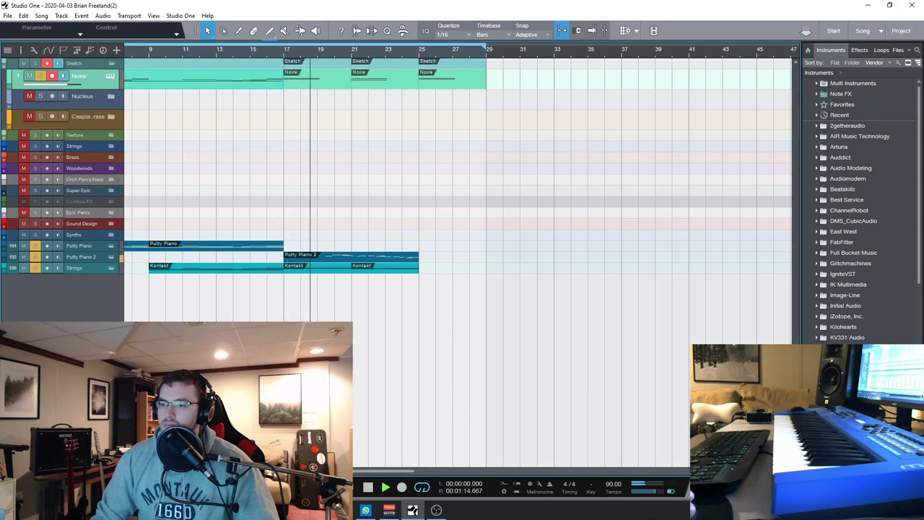
scroll(353, 366, right, 1)
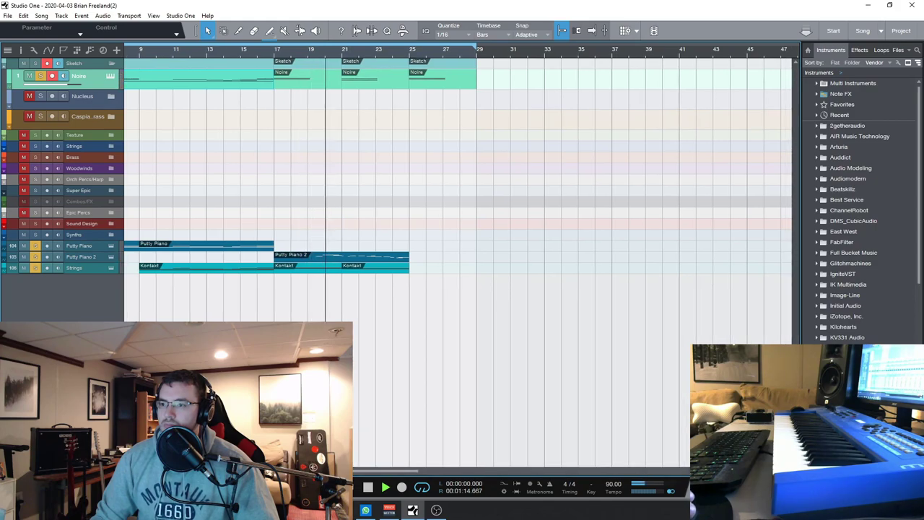
scroll(359, 470, right, 2)
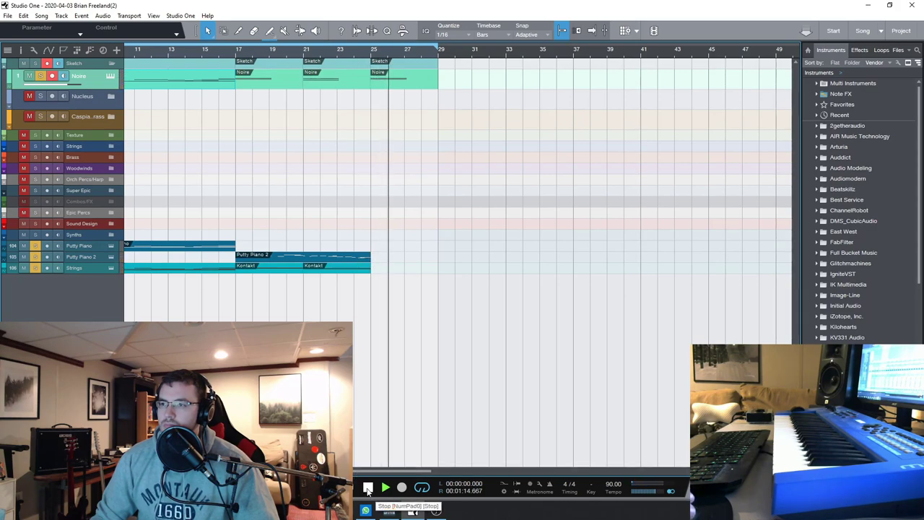
click(367, 488)
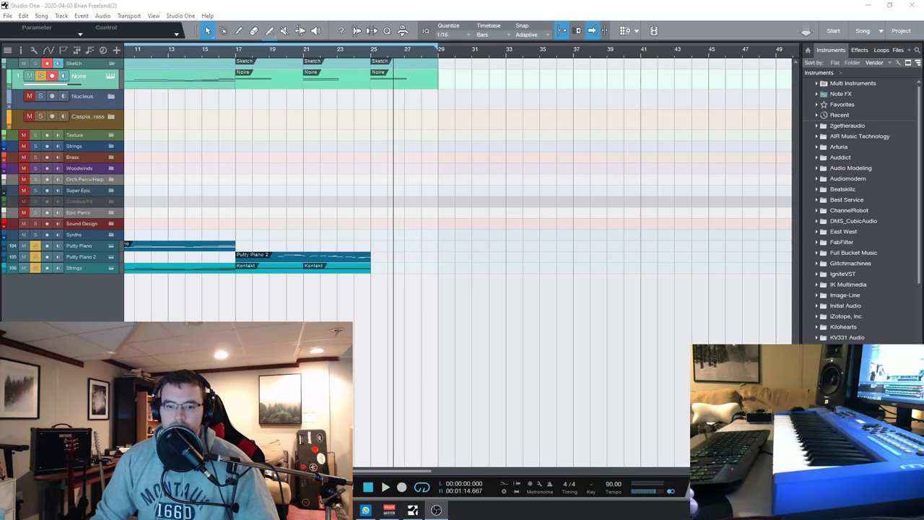
Place the playhead at bar 17 and view the Putty Piano 2 track's Kontakt instrument with the Zig Zag Arpeggio patch
click(235, 57)
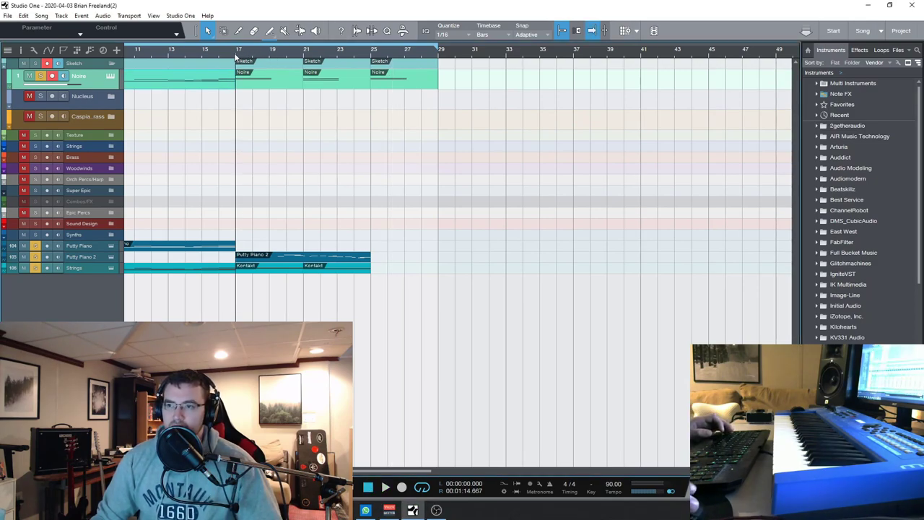
click(108, 258)
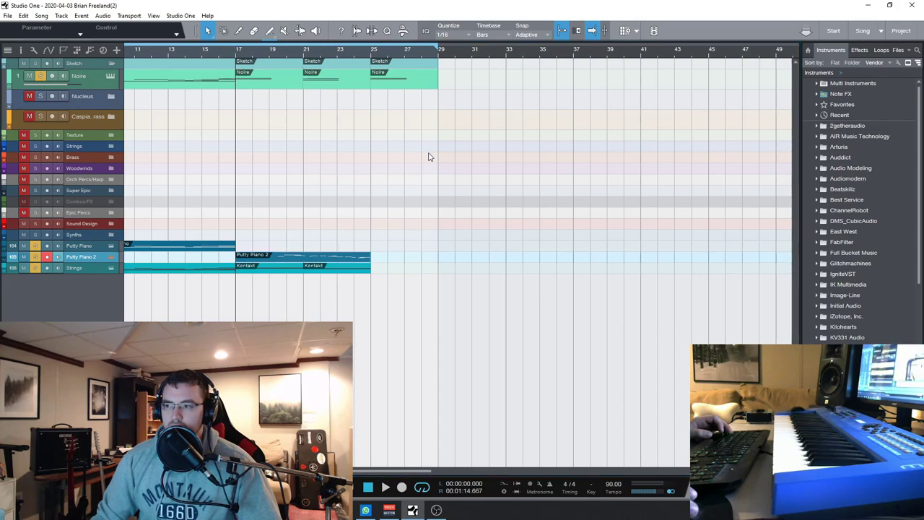
key(F11)
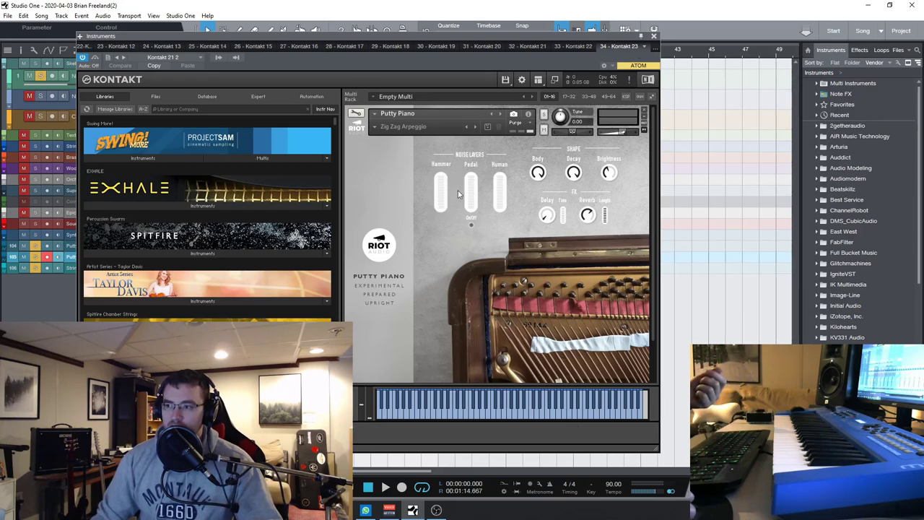
click(654, 36)
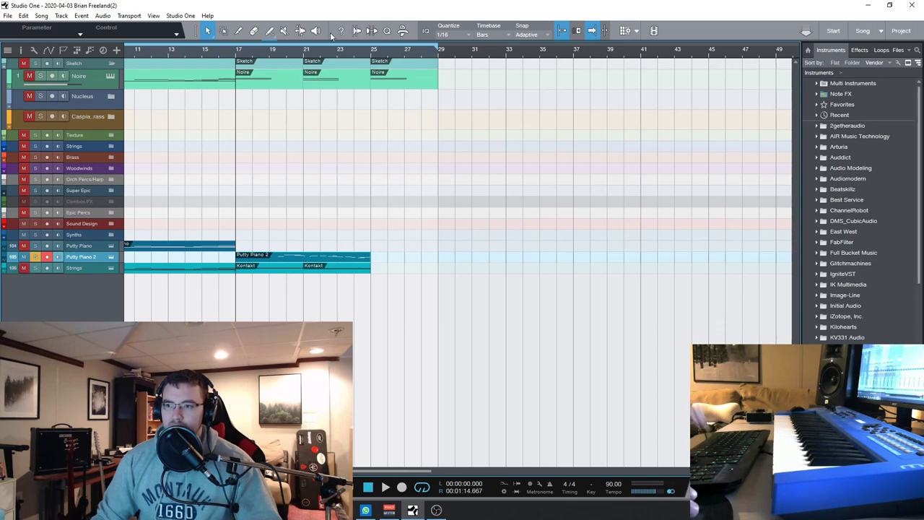
Audition only the Putty Piano 2 track from bar 17 to bar 25, following its notes in the note editor
key(space)
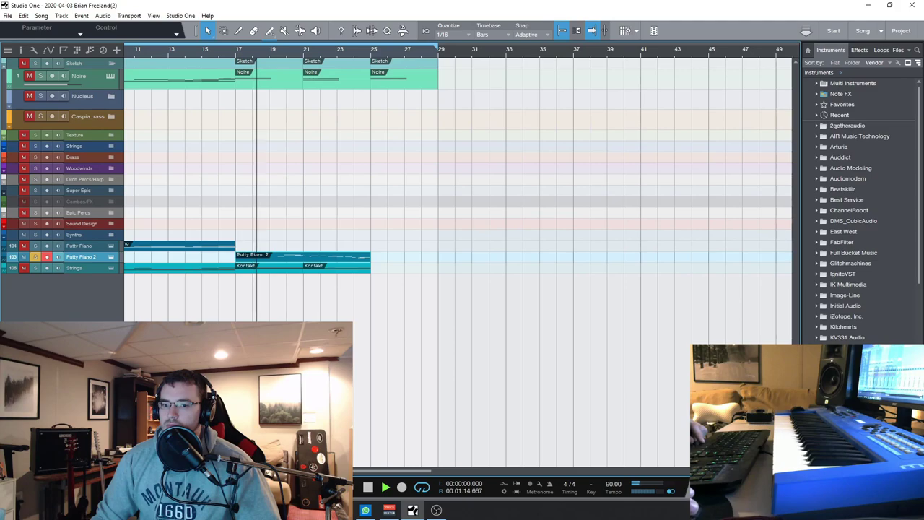
double_click(281, 256)
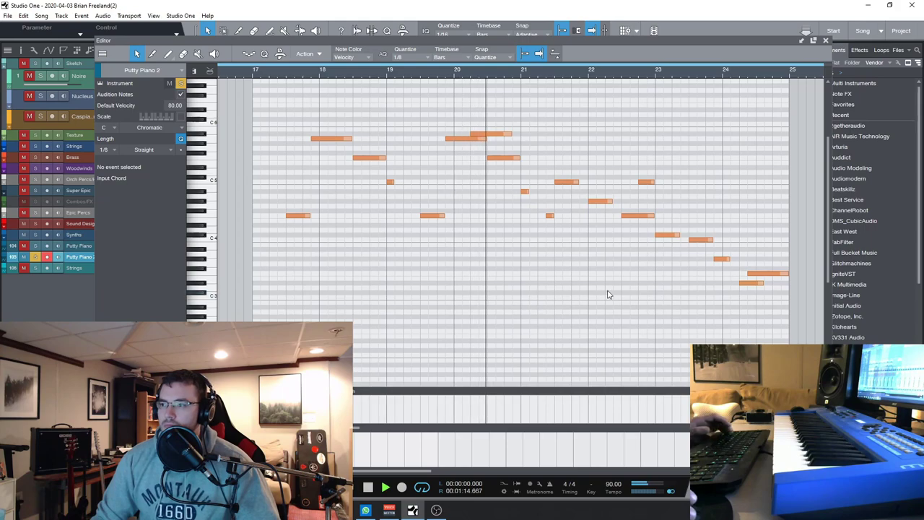
key(w)
key(e)
key(e)
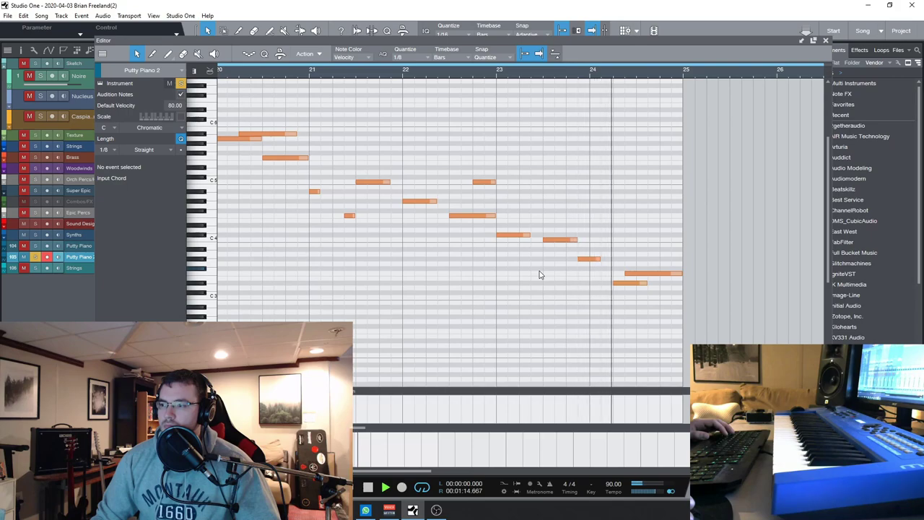
click(825, 40)
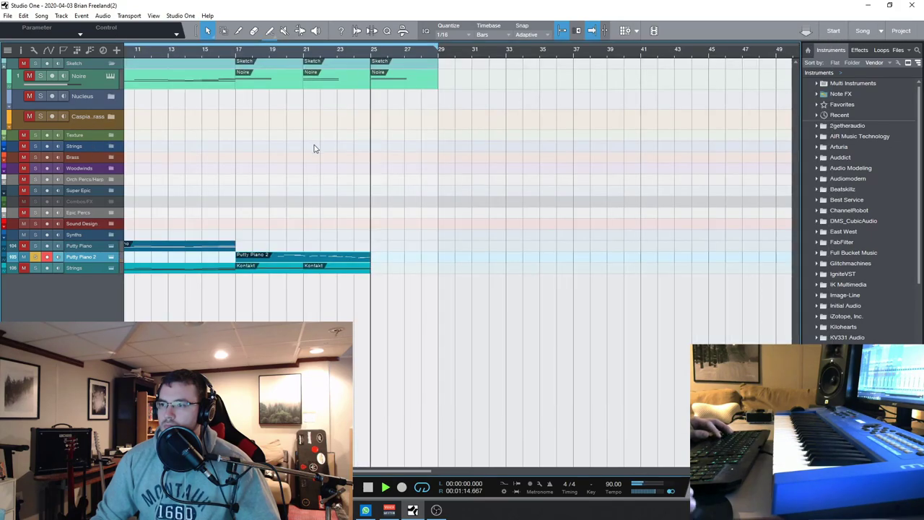
key(space)
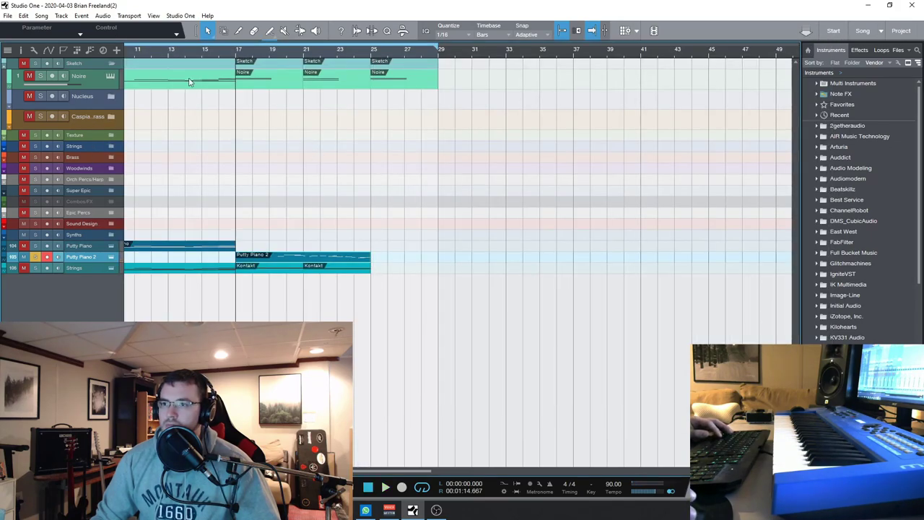
Solo the Noire and Strings tracks alongside Putty Piano 2, and play the combination from bar 17 to past bar 25
click(41, 76)
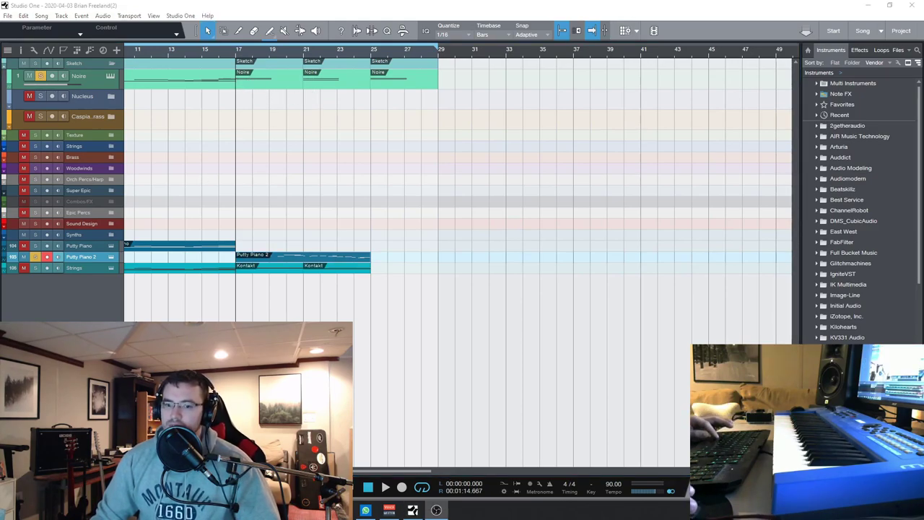
click(385, 489)
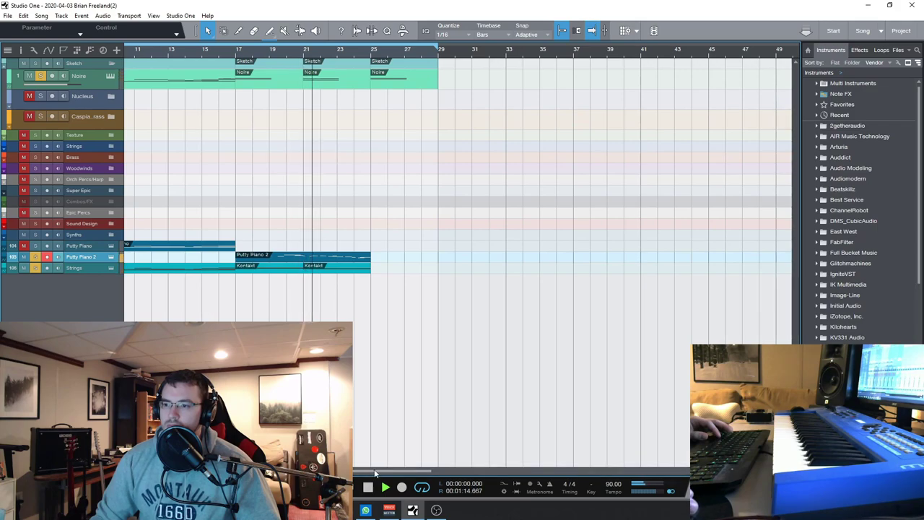
drag(375, 470, 380, 469)
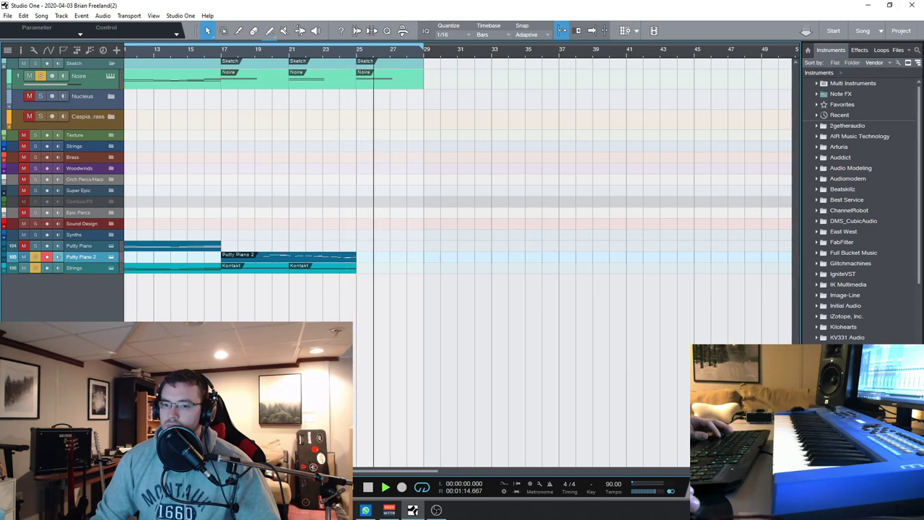
key(space)
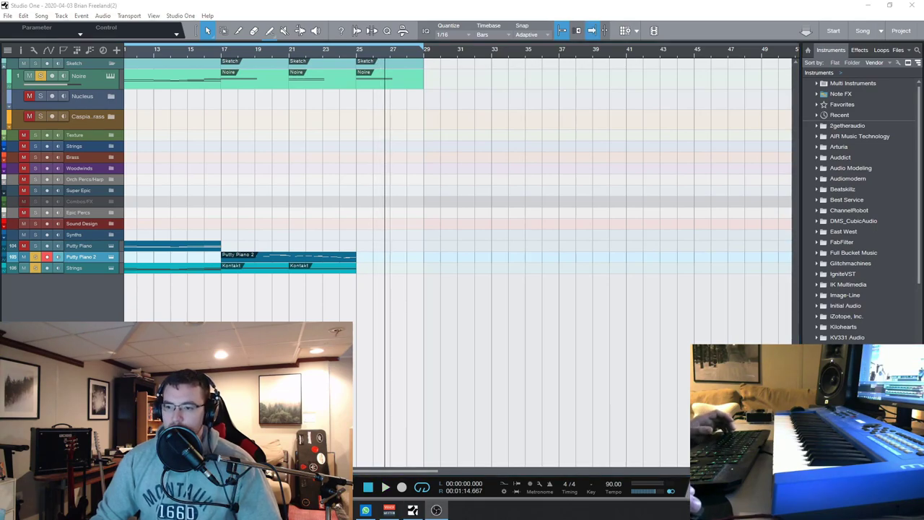
Add the Putty Piano track to the solo, and compare its second part's notes with those of the first Strings part
scroll(288, 306, down, 3)
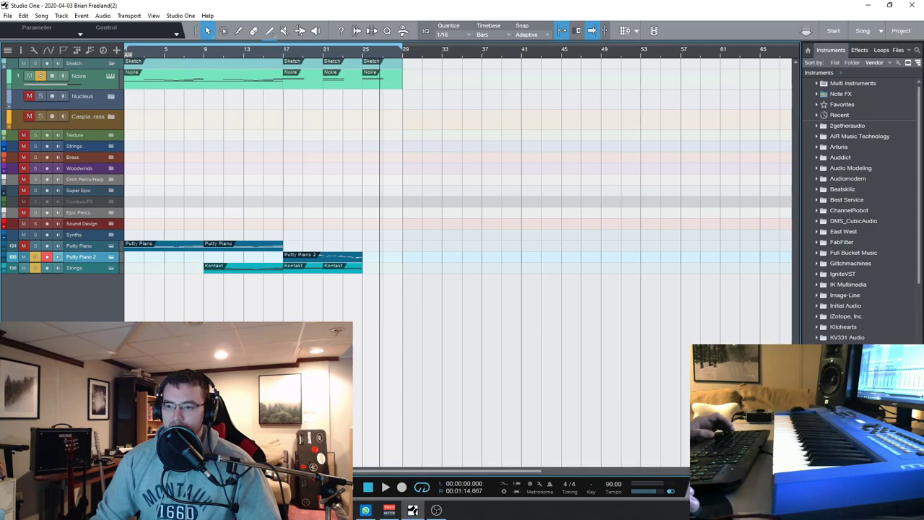
key(e)
scroll(102, 239, left, 3)
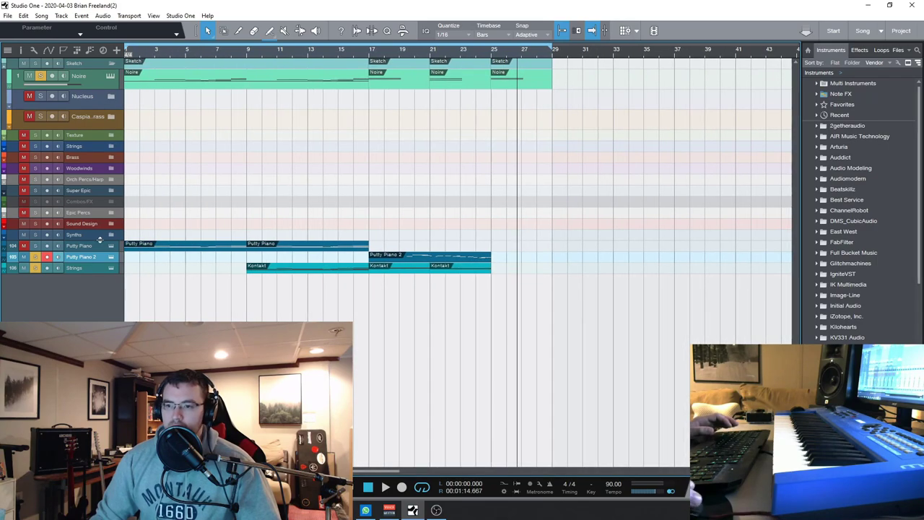
click(91, 268)
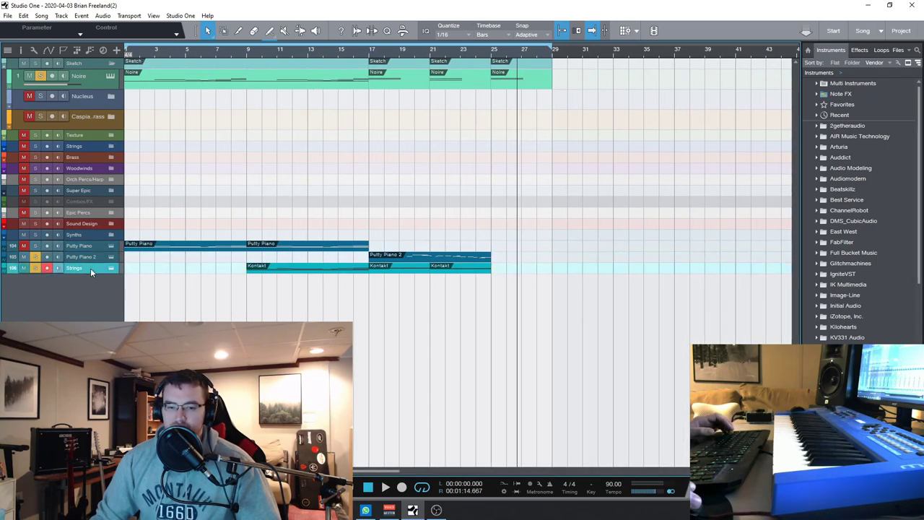
double_click(285, 247)
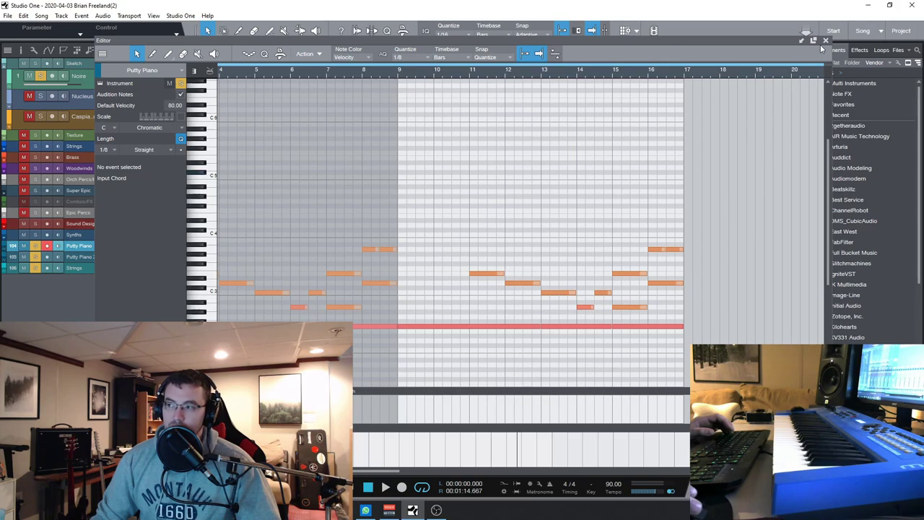
click(827, 43)
double_click(293, 268)
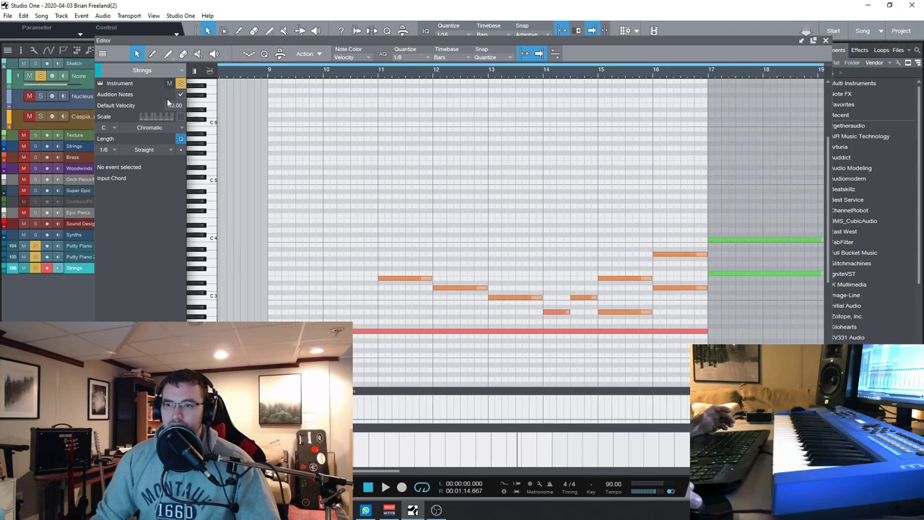
Switch the note editor back to Putty Piano, and examine the A3 note in bar 16 and the sustained F2 note from bar 9
click(142, 70)
click(168, 179)
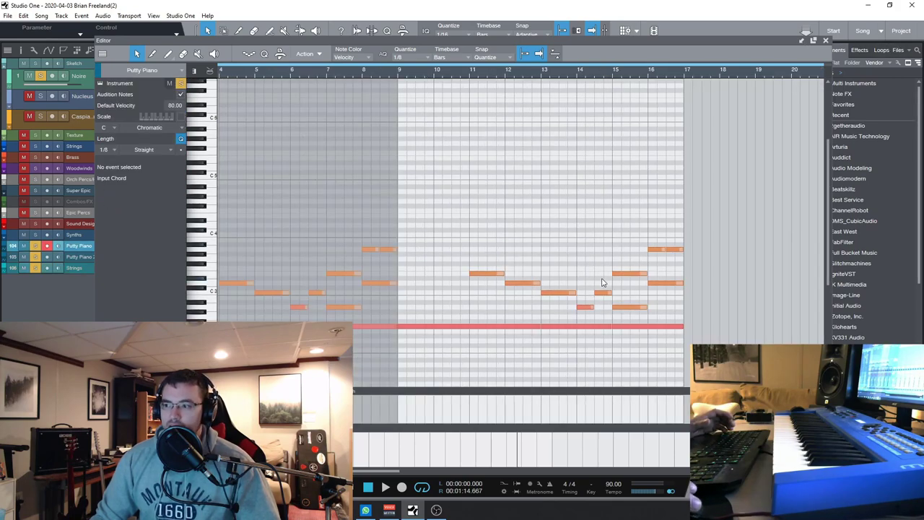
click(676, 248)
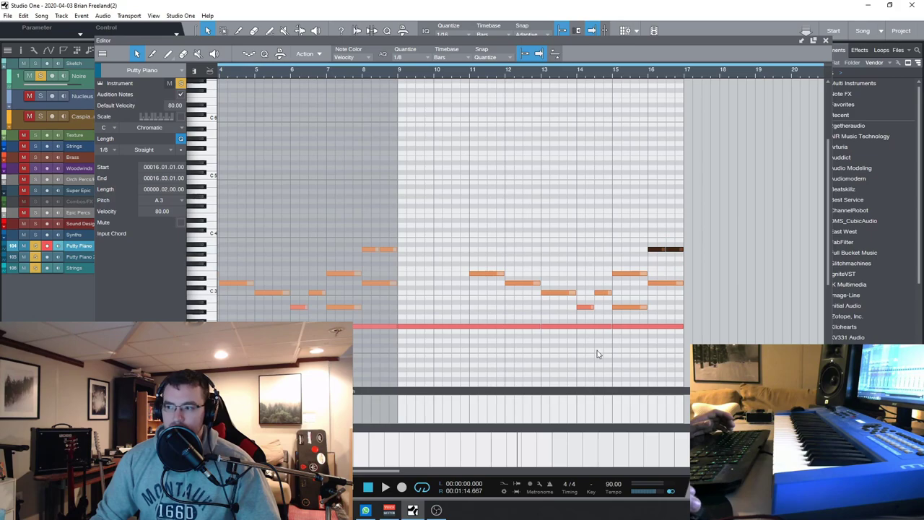
drag(466, 359, 557, 340)
scroll(560, 336, up, 4)
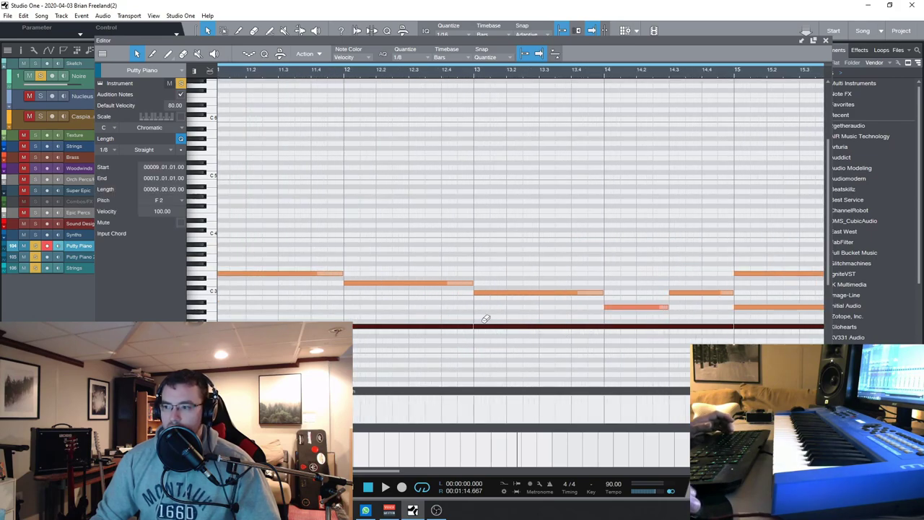
click(485, 354)
scroll(594, 165, down, 3)
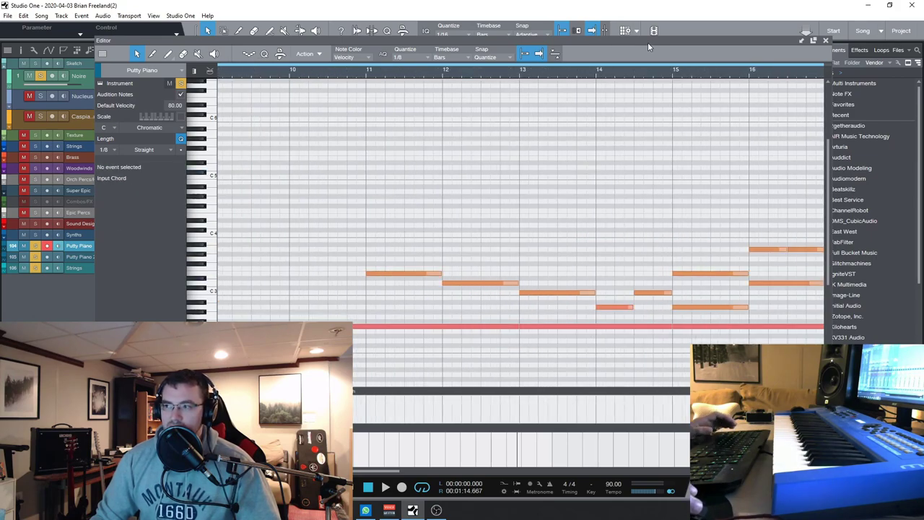
key(F2)
Move the playhead from bar 9 to bar 21, and play the soloed Noire, Putty Piano and Strings tracks from there
click(247, 55)
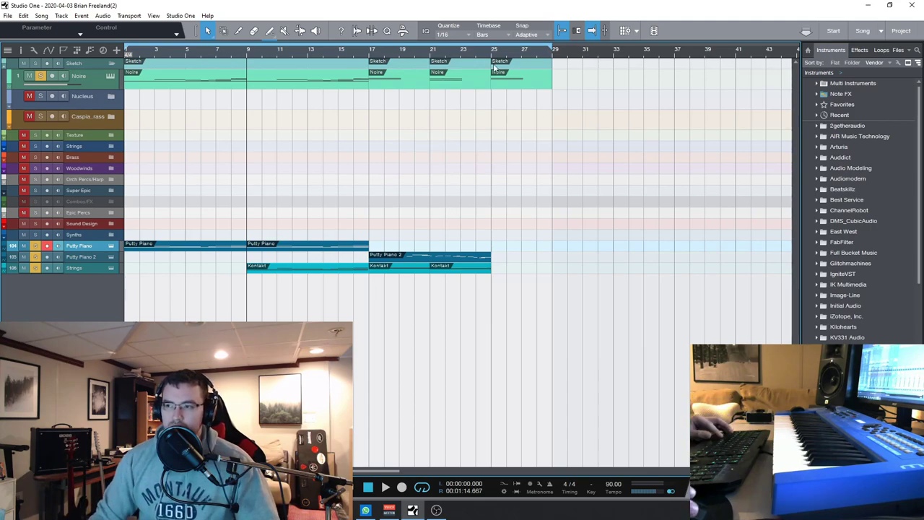
click(435, 52)
key(space)
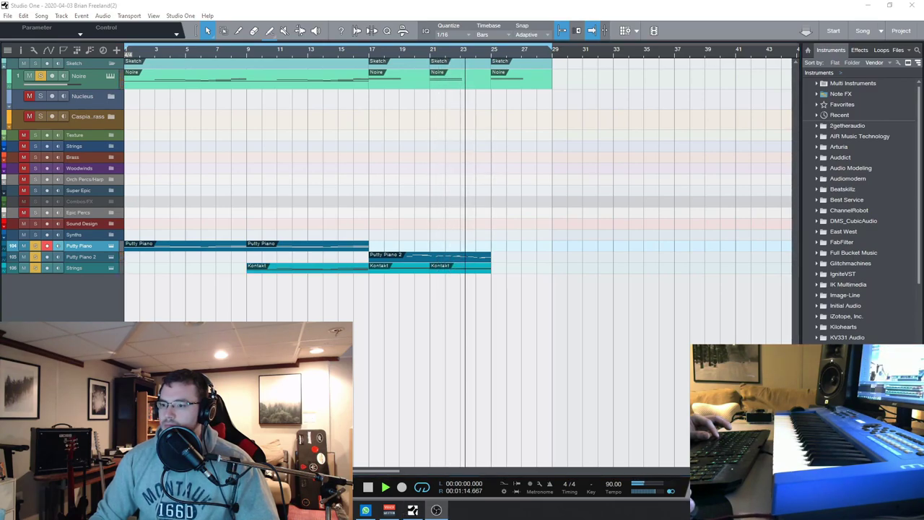
Follow the playback past the end of the Strings part at bar 25, stop it before bar 26, and select the Strings track
scroll(459, 166, right, 3)
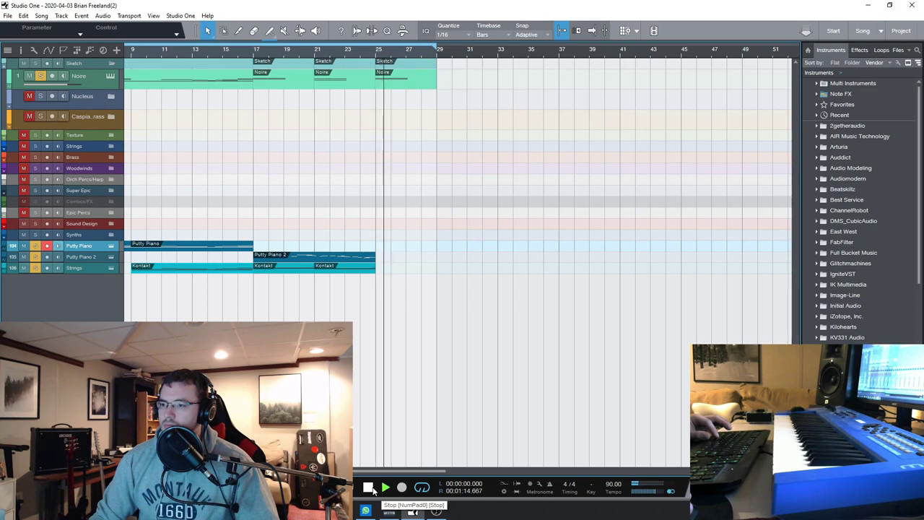
click(368, 489)
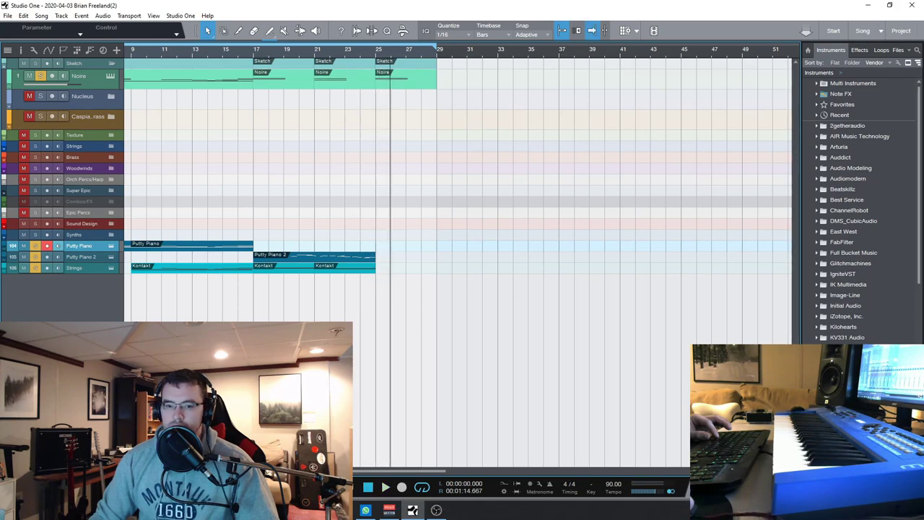
click(339, 266)
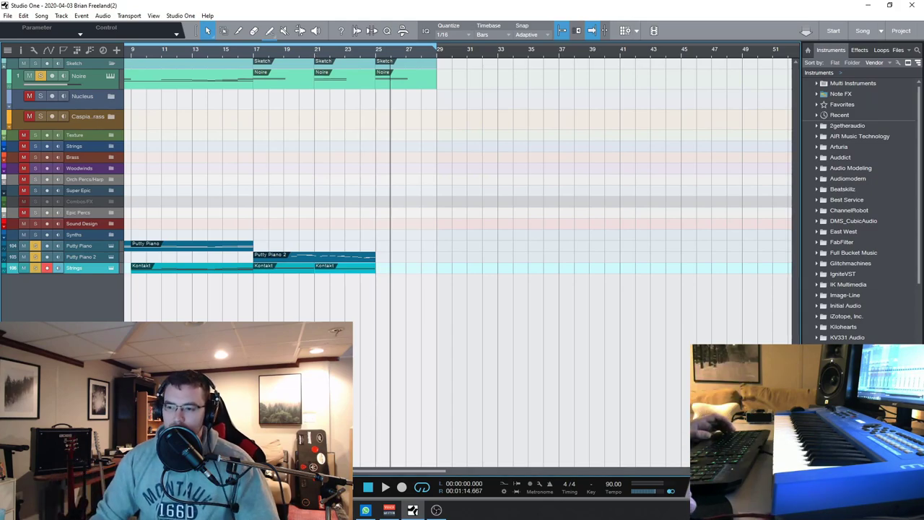
Select the Noire, Putty Piano 2 and Strings tracks in turn, and clear the solo on all soloed tracks
scroll(333, 142, left, 4)
click(96, 82)
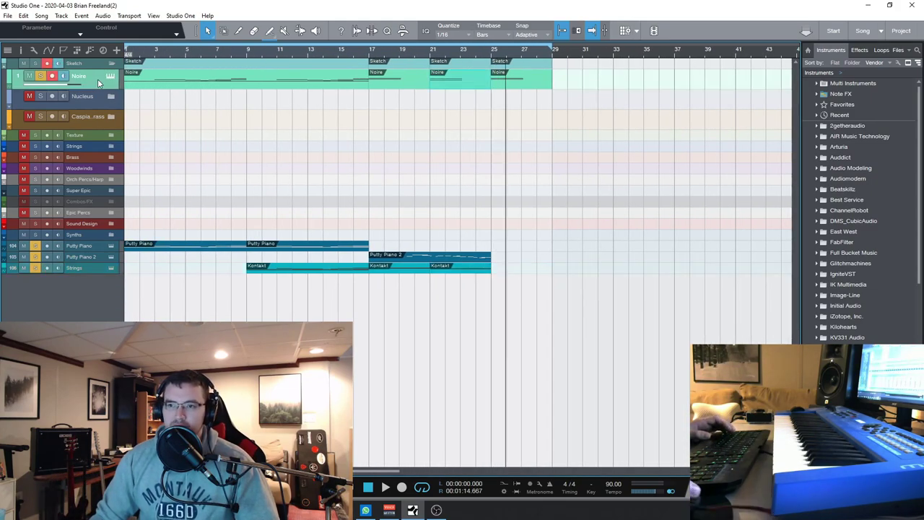
click(94, 257)
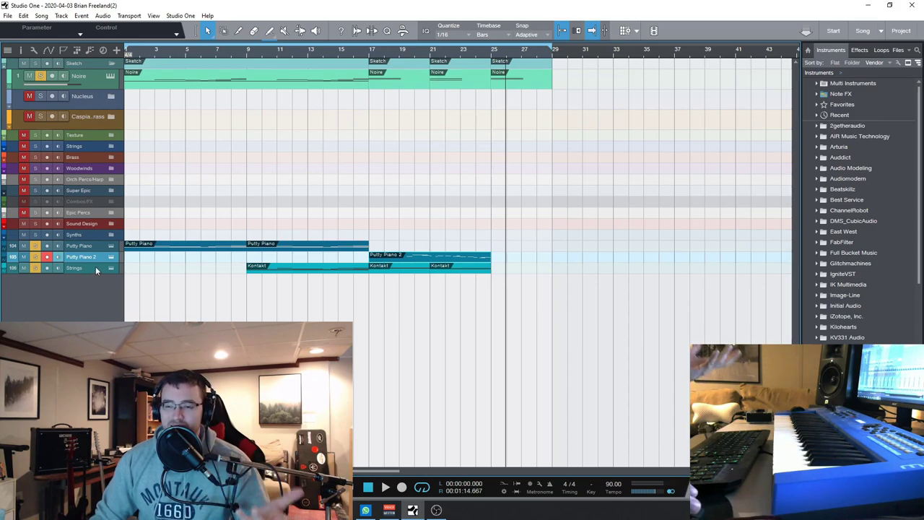
click(94, 268)
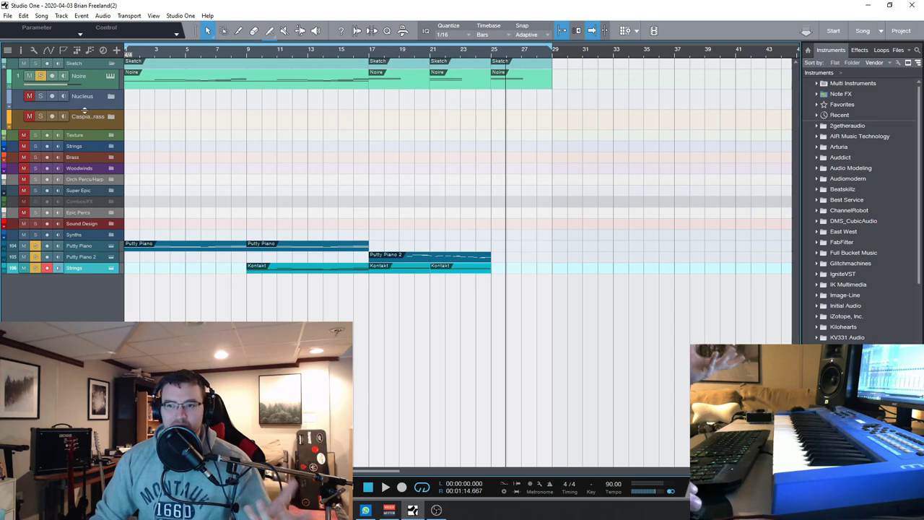
key(shift+s)
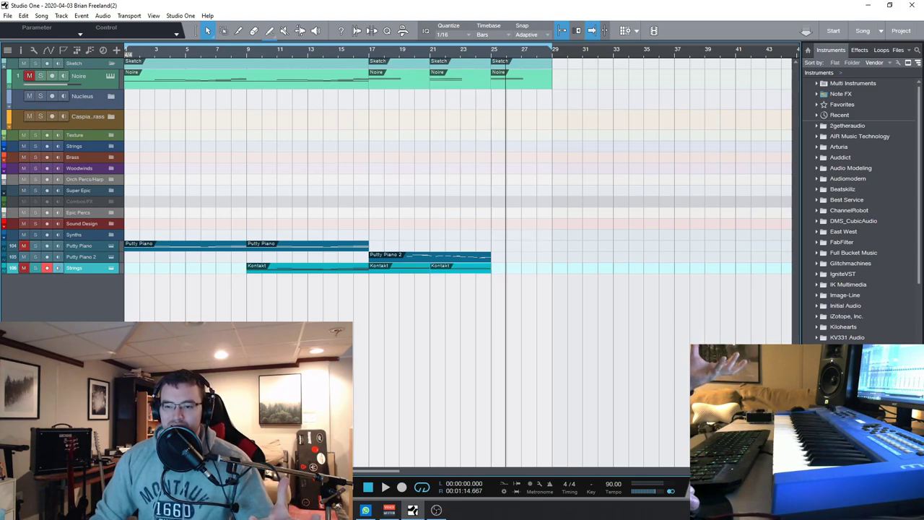